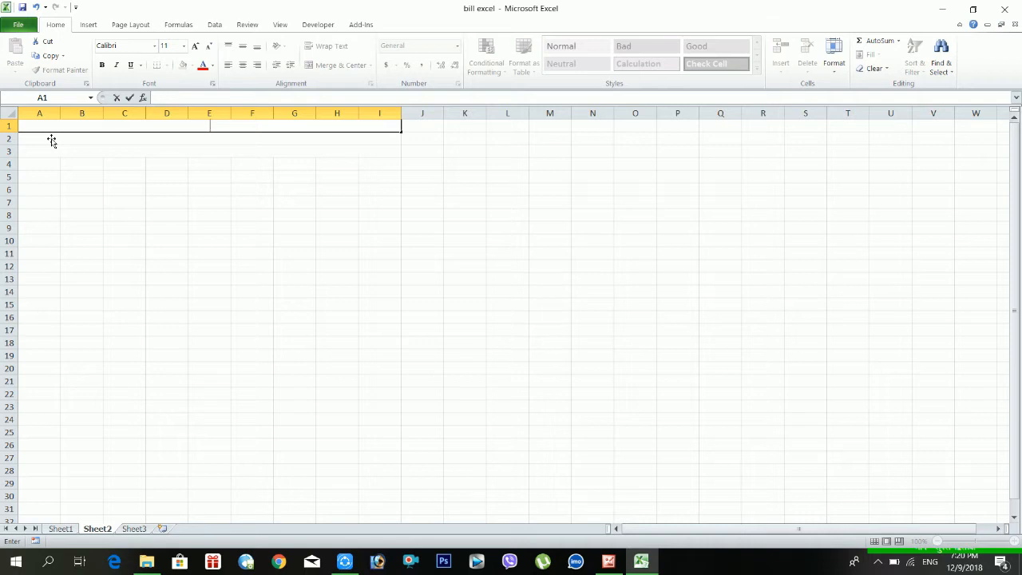
Enter the title "ABC department store" in merged row 1 and "kathmandu nepal" in merged row 2
text(ABC department store)
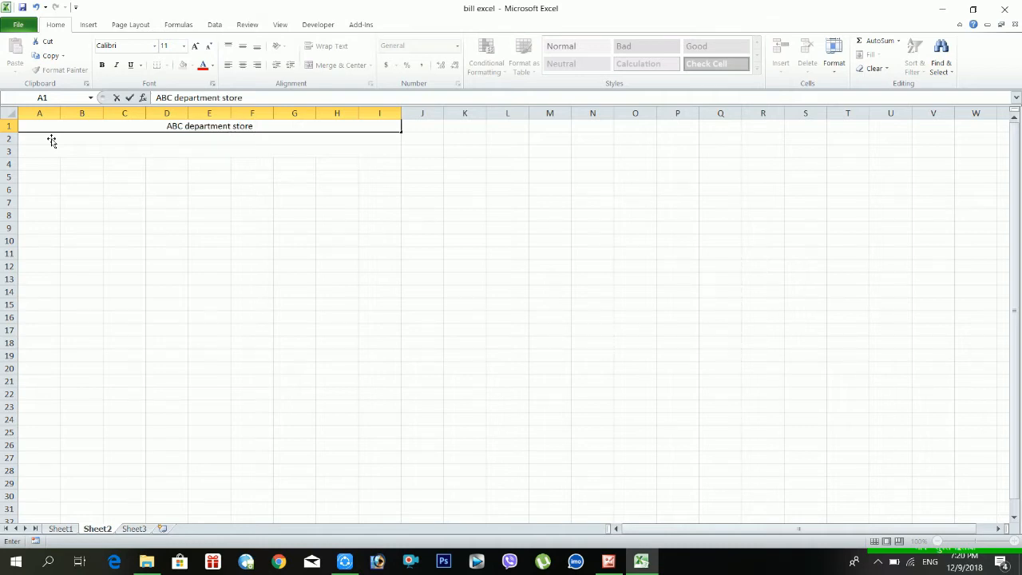
key(Return)
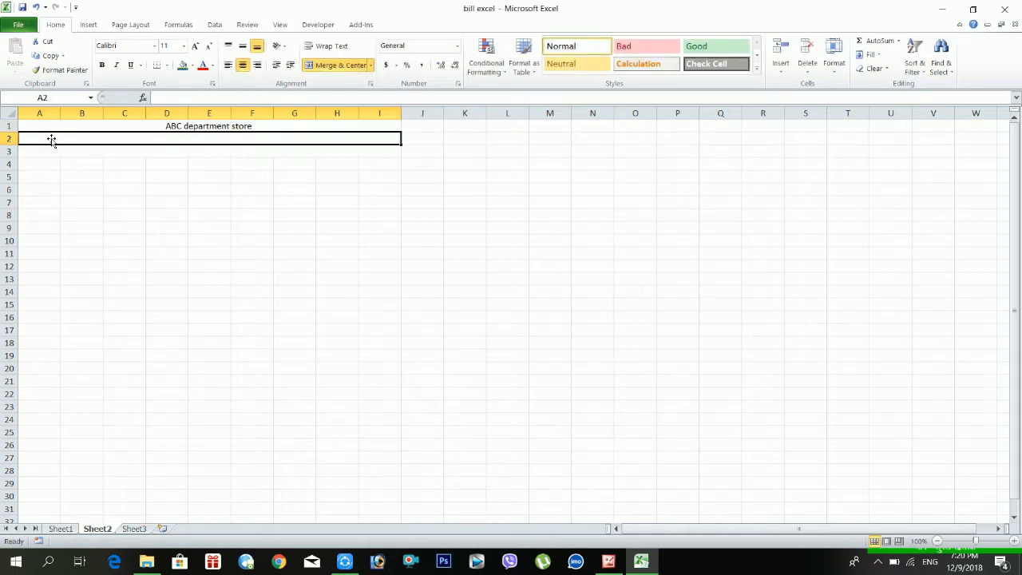
text(kathman)
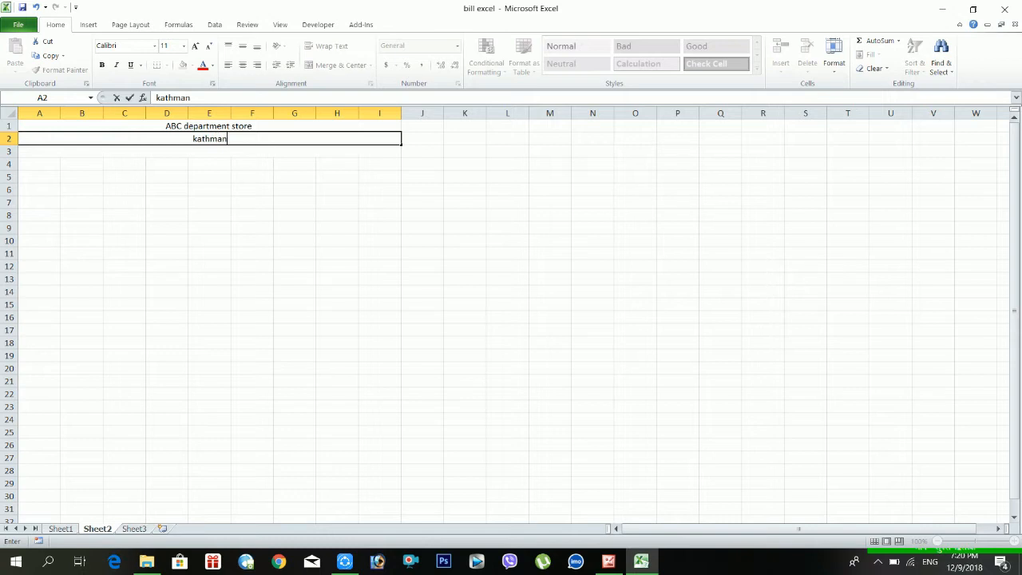
text(du nepal)
key(Return)
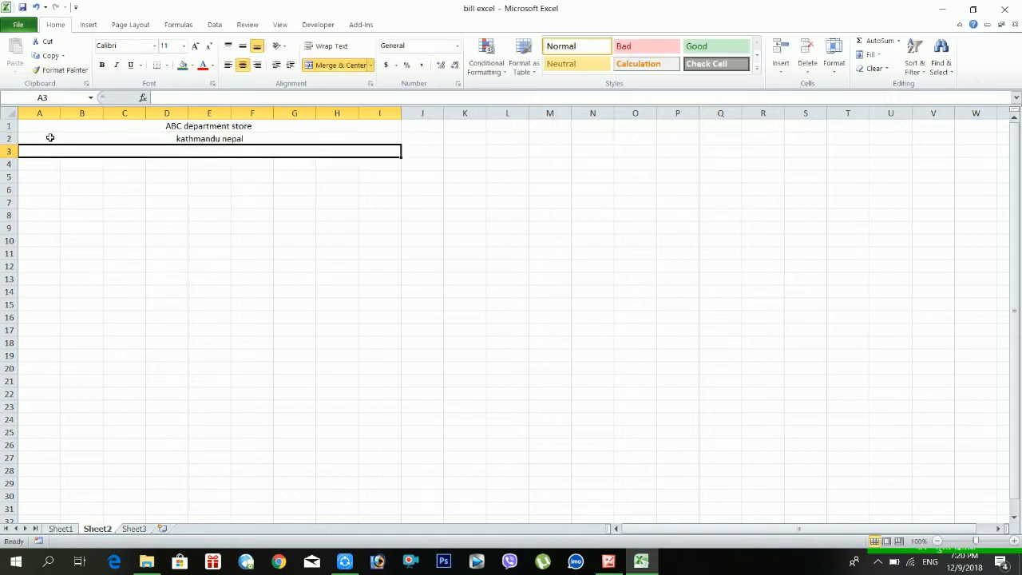
Enter the subtitle "Price Catelog of producs" in merged row 3
text(c)
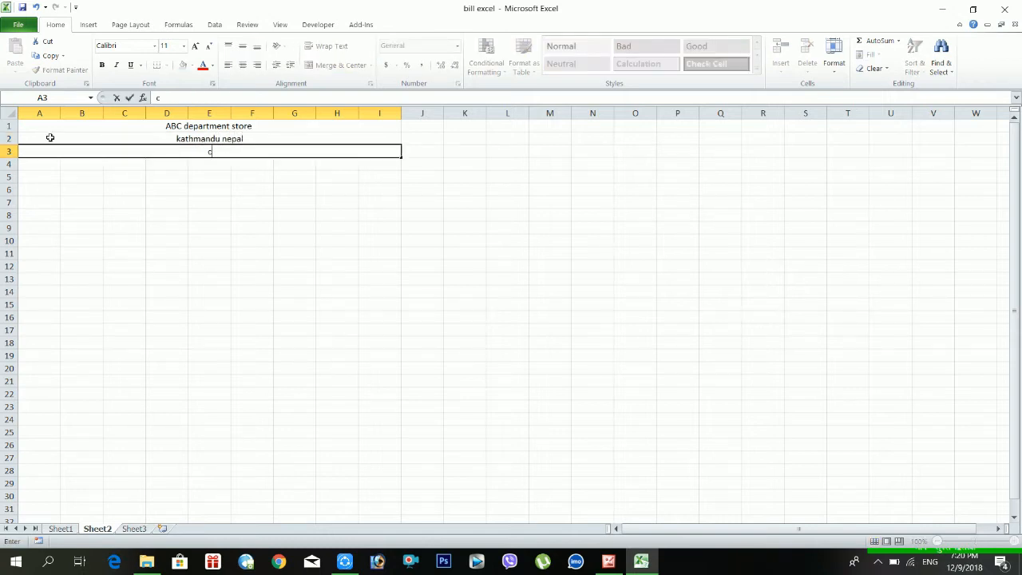
text(Price Catelog of)
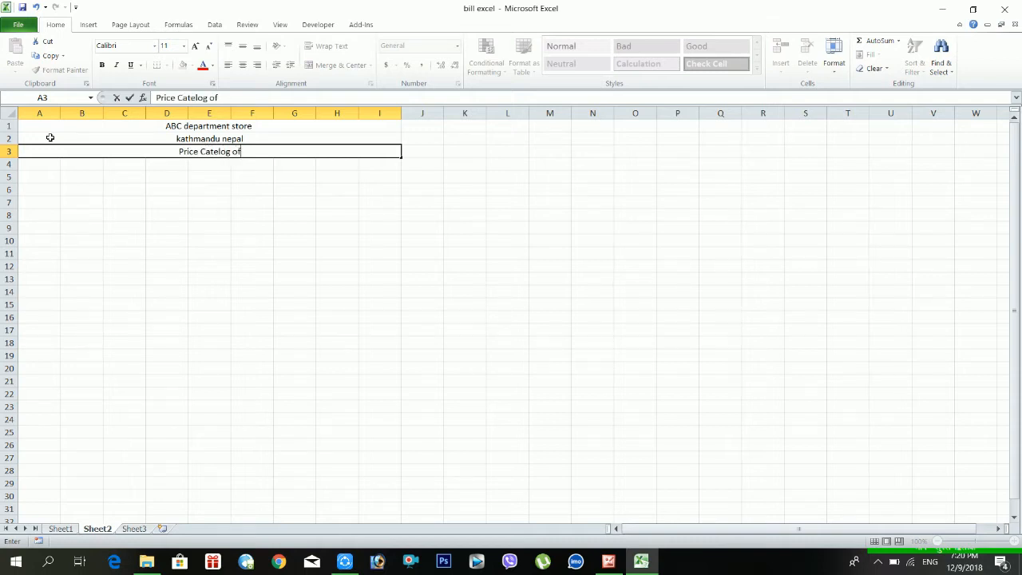
text( goods)
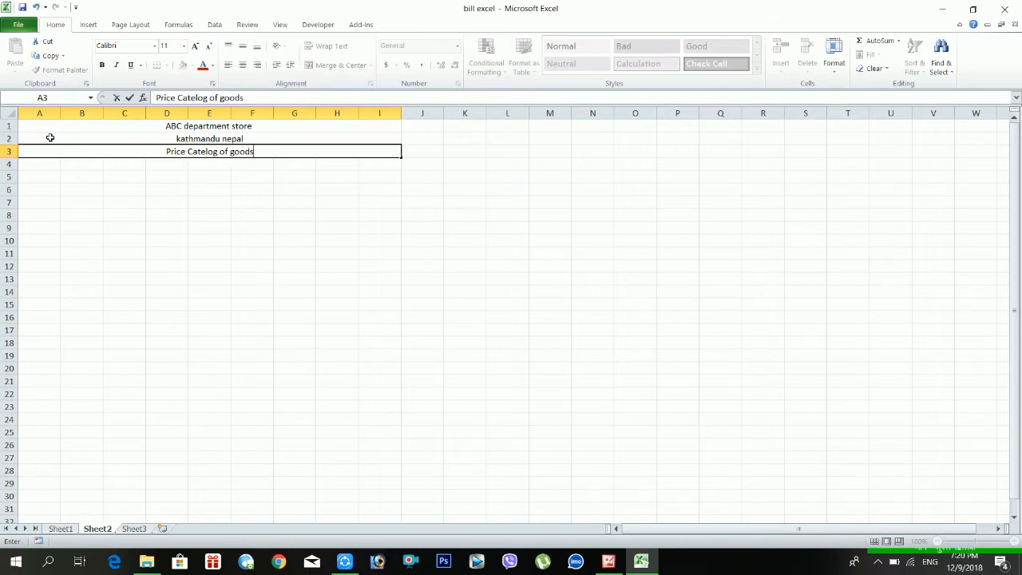
key(BackSpace)
key(BackSpace)
key(BackSpace)
key(BackSpace)
key(BackSpace)
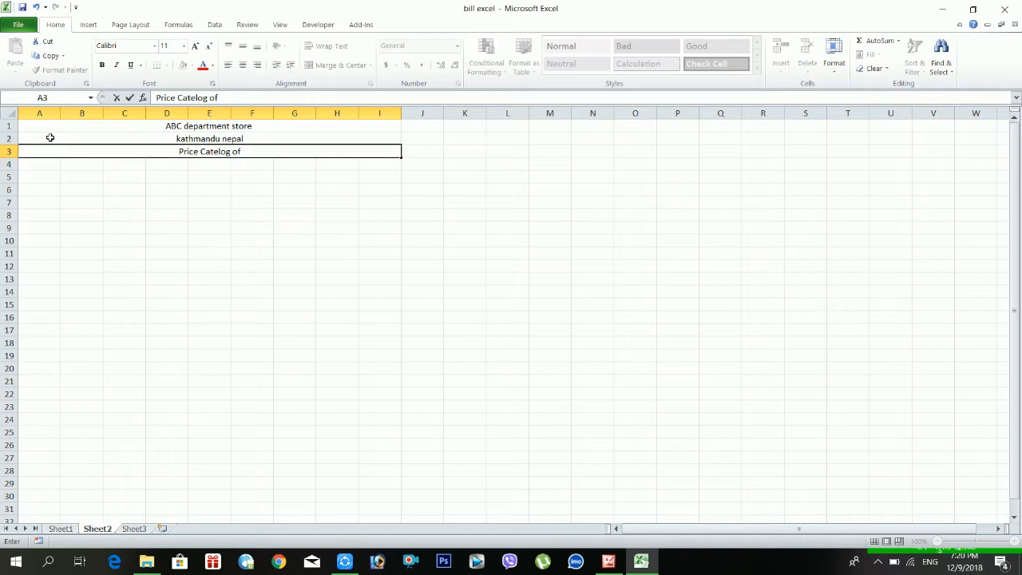
text(producs)
key(Return)
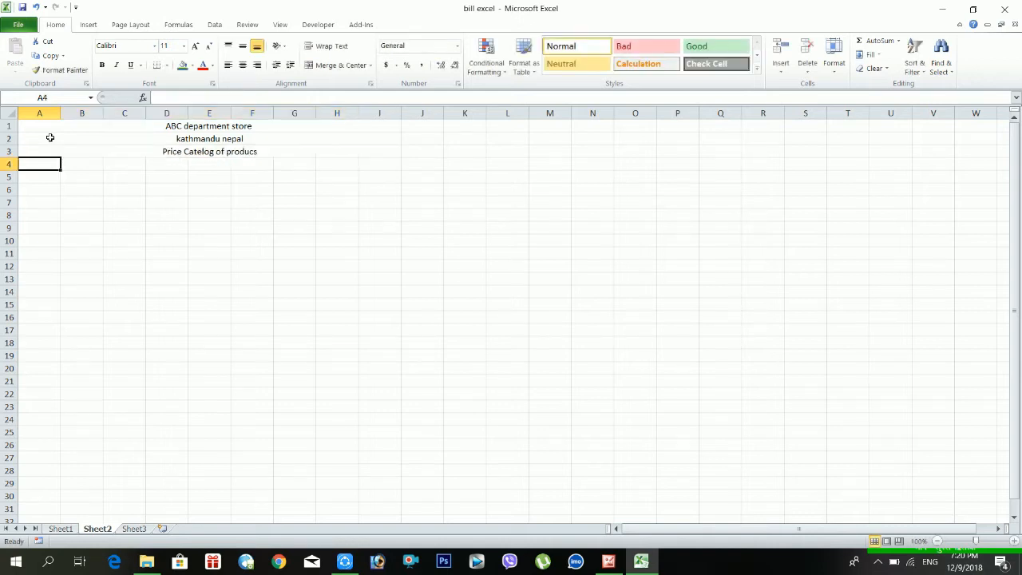
Correct the last word of the row 3 subtitle to "products"
click(263, 156)
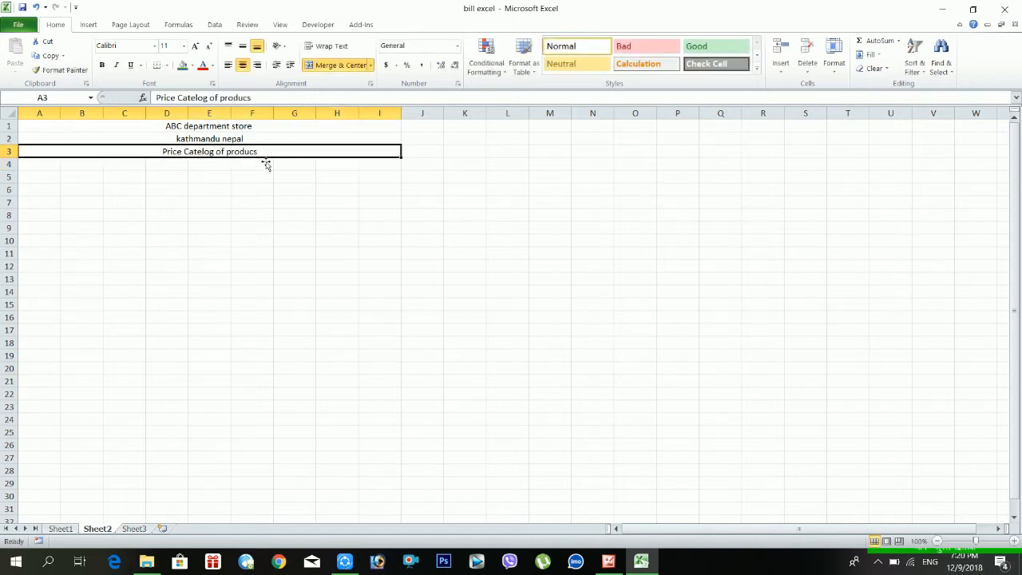
double_click(264, 156)
key(BackSpace)
key(BackSpace)
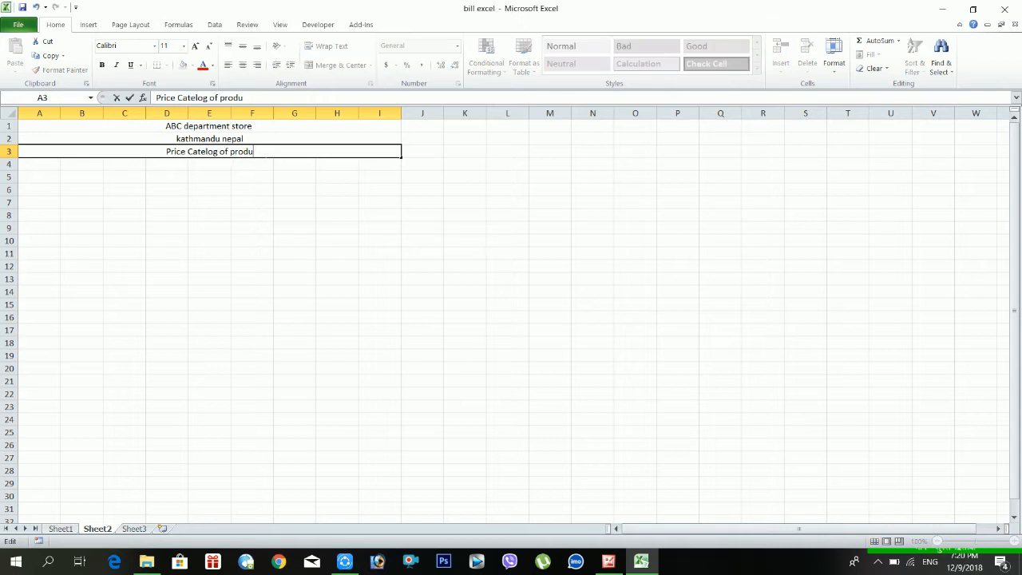
text(cts)
key(Return)
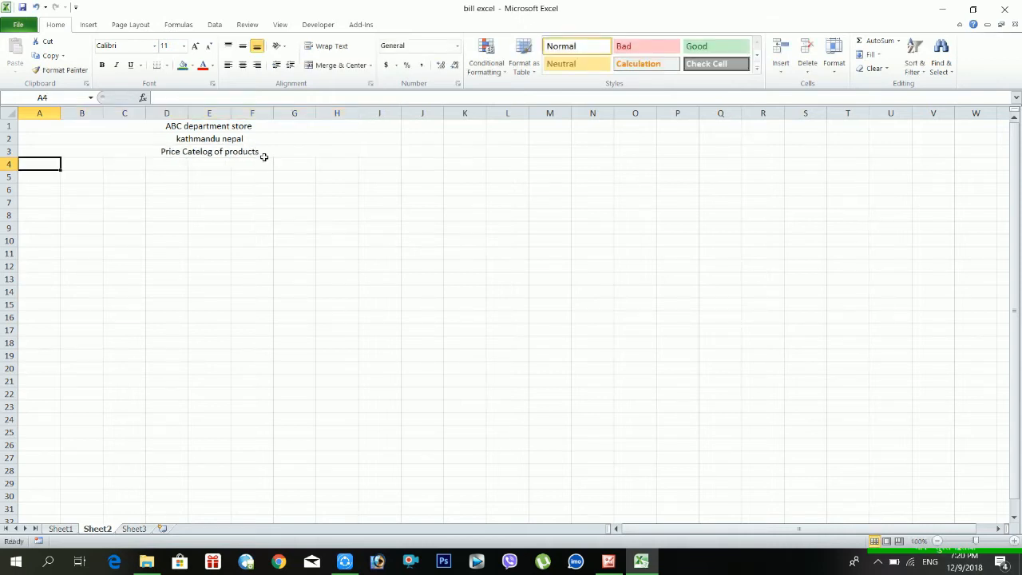
Enter the column headers "S.N.", "Product Id", "Product Name" and "Product Price" in cells A4 to D4
text(S.N.)
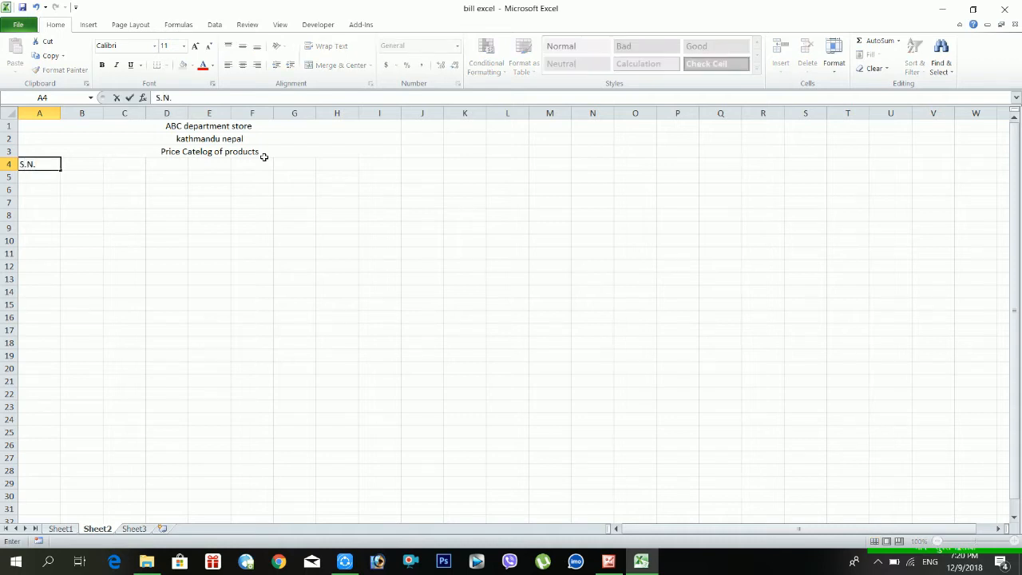
key(Tab)
text(Pr)
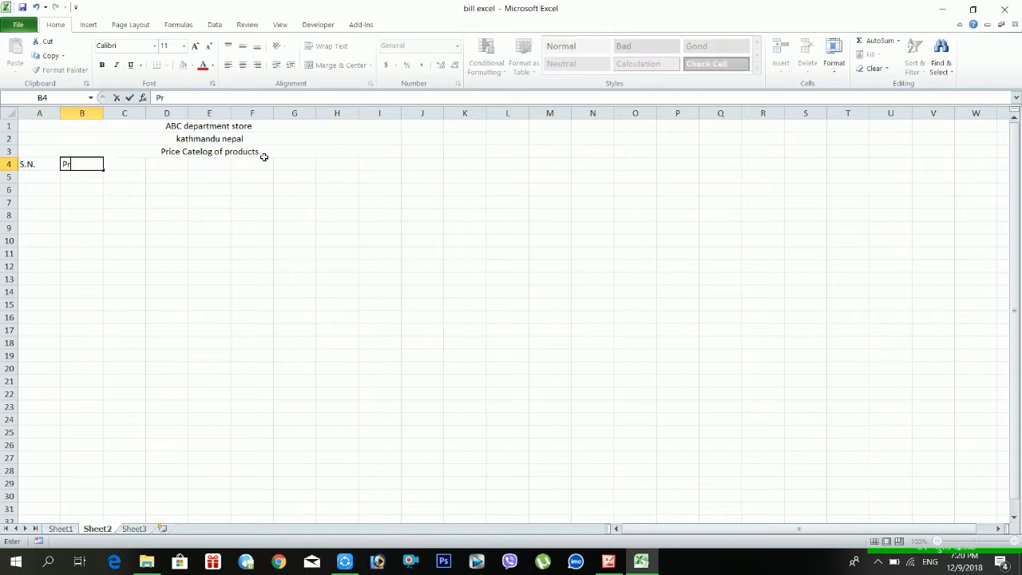
text(oduct Id)
key(Tab)
text(Produc)
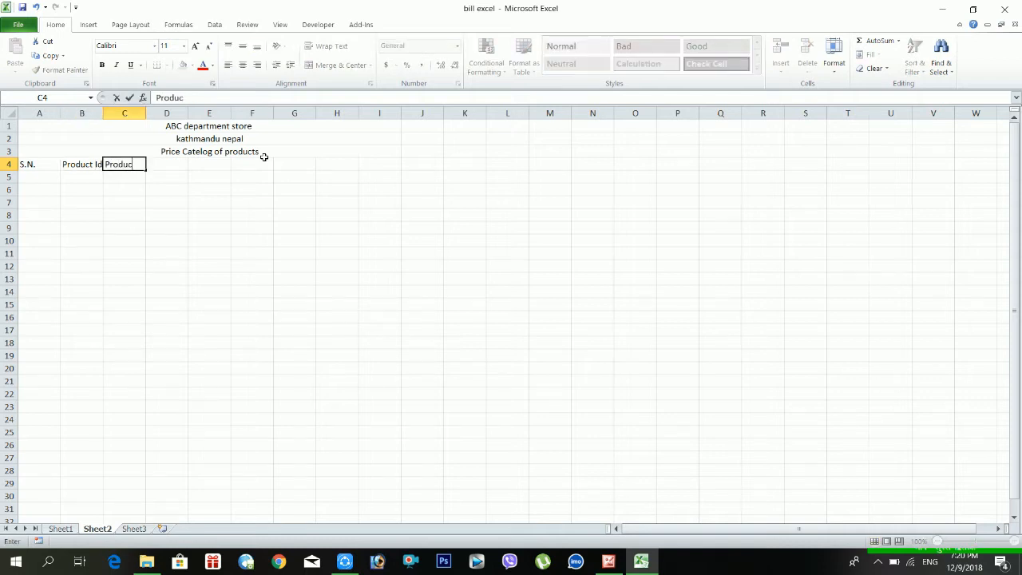
text(t Name)
key(Tab)
text(P)
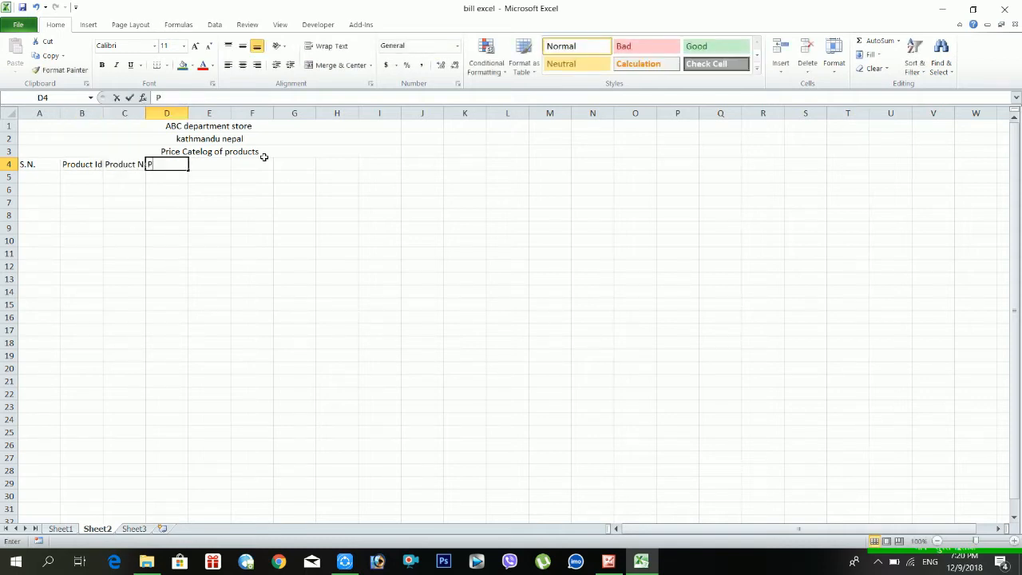
text(roduct Price)
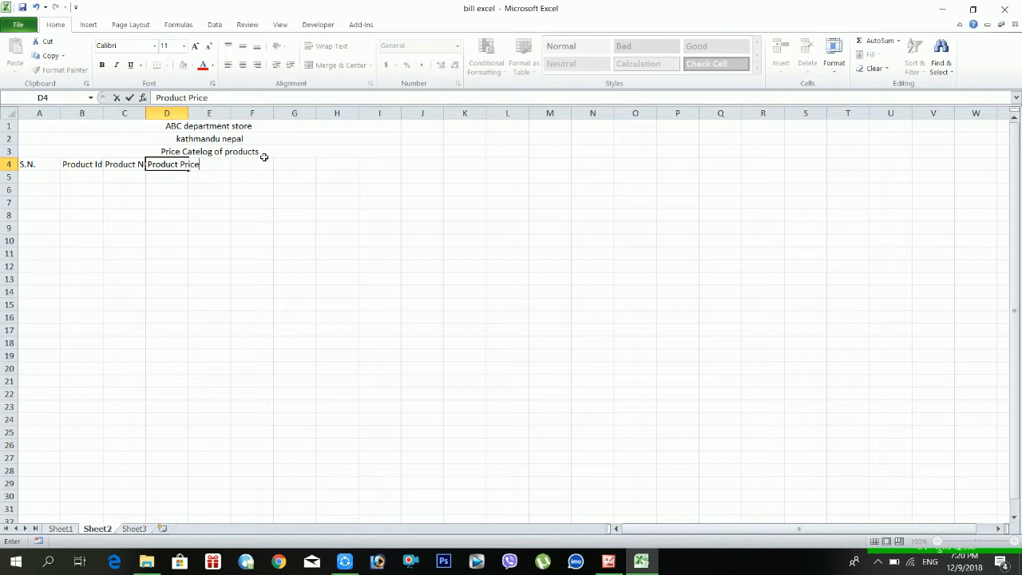
key(Tab)
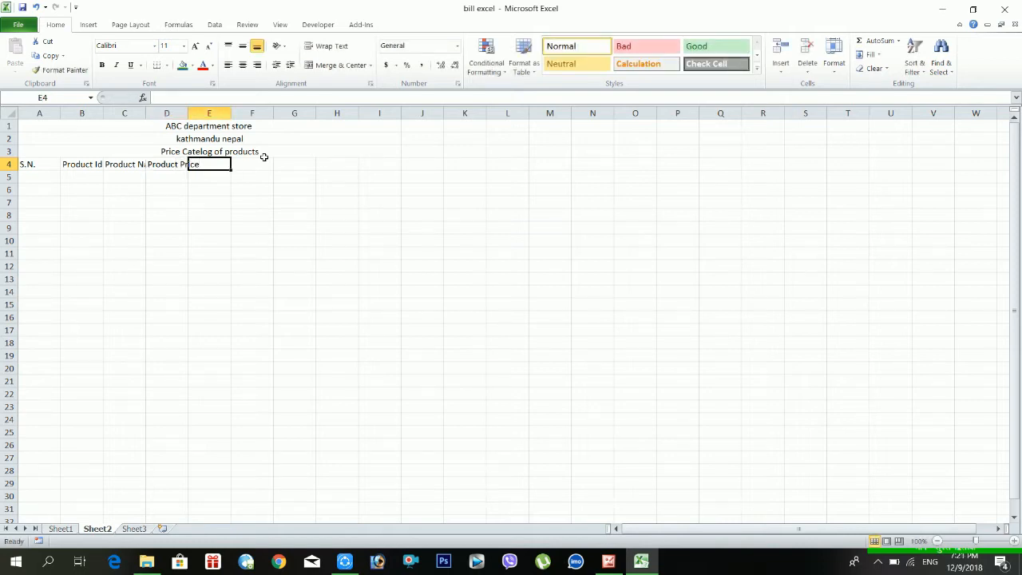
Add the headers "Product Production DAte" in E4 and "Product Expiry Date" in F4
text(Product )
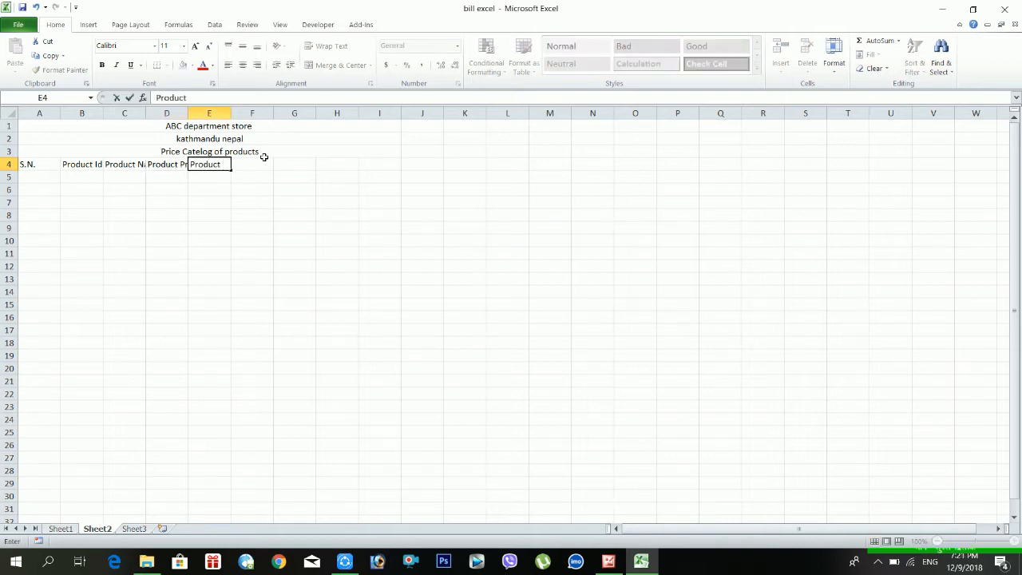
text(E)
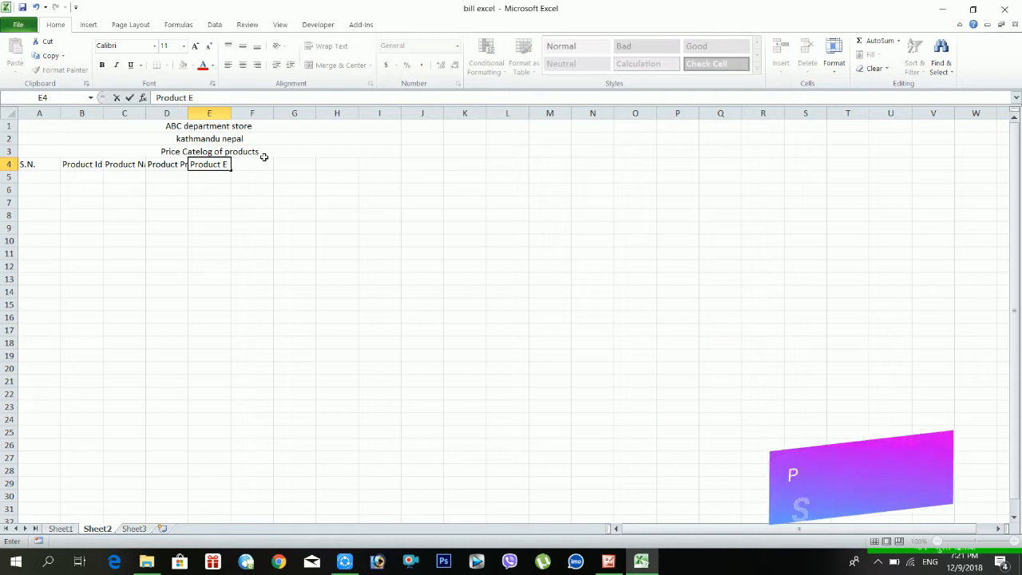
key(BackSpace)
text(Product)
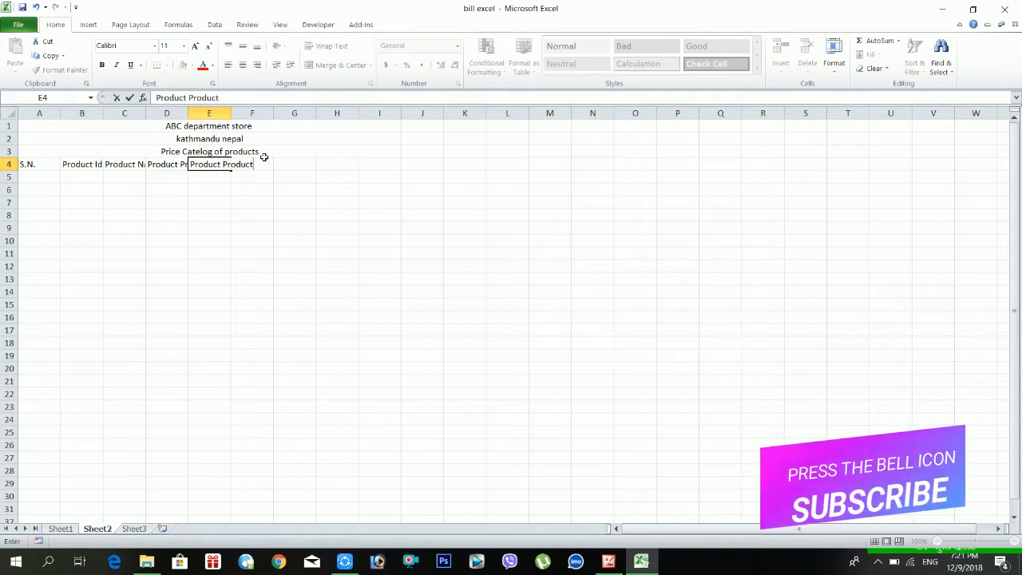
text(ion DAte)
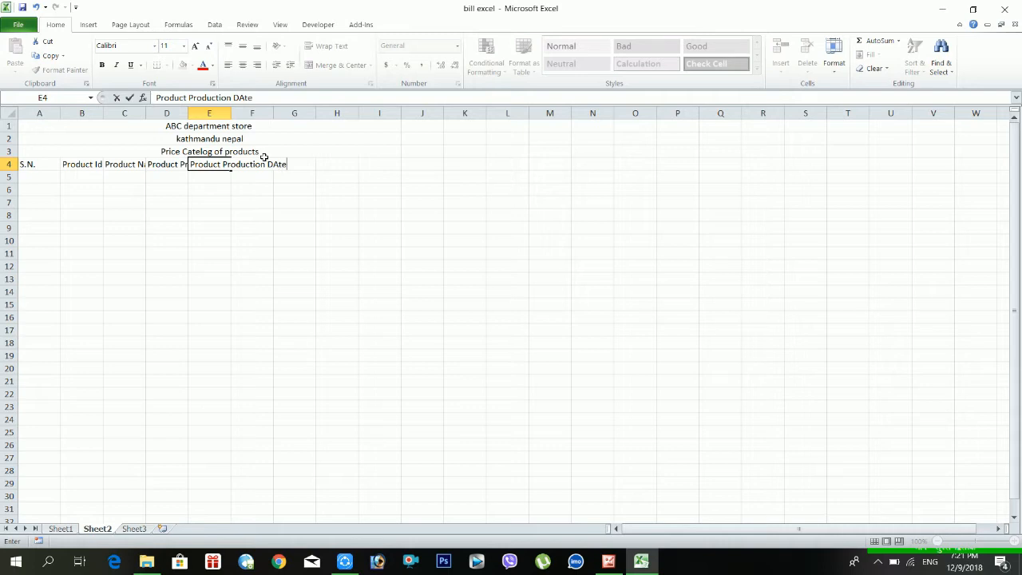
key(Tab)
text(Produ)
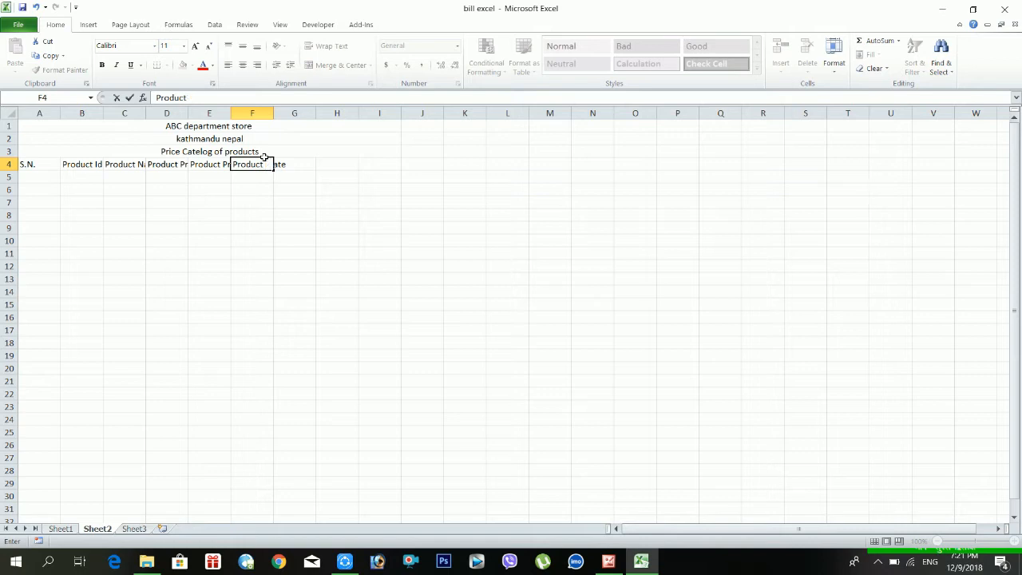
text(ct Exip)
key(BackSpace)
key(BackSpace)
text(piry Date)
key(Tab)
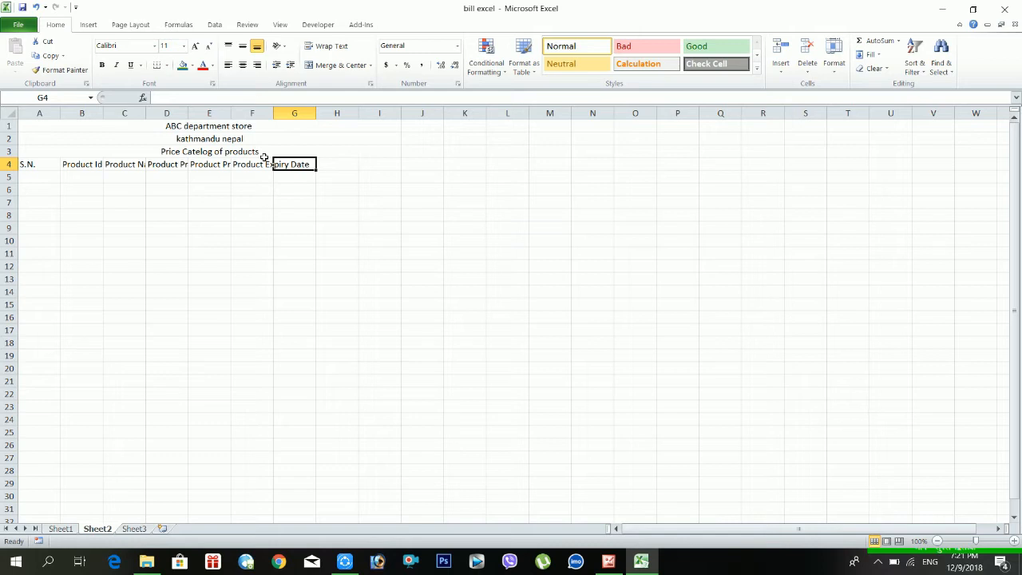
text(P)
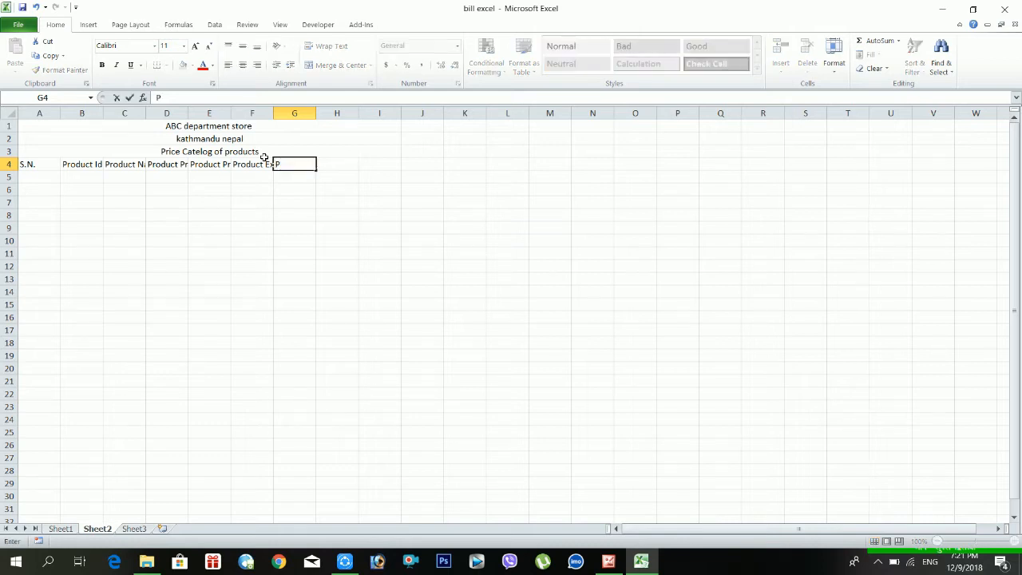
text(roduct re)
key(BackSpace)
key(BackSpace)
key(BackSpace)
key(BackSpace)
key(BackSpace)
key(BackSpace)
key(BackSpace)
key(BackSpace)
key(BackSpace)
key(BackSpace)
text(Product remaining)
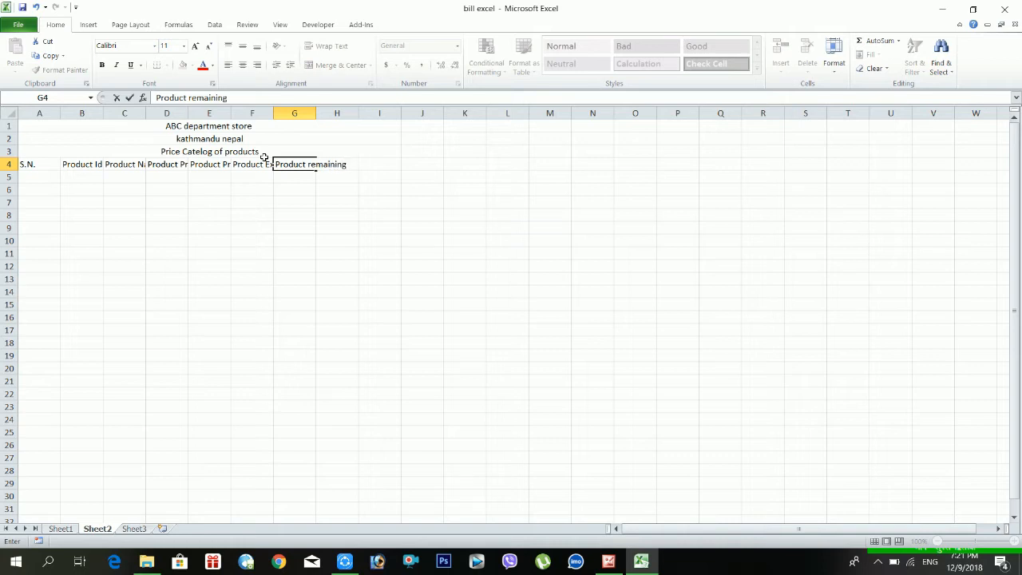
text( Dates)
key(BackSpace)
key(BackSpace)
key(BackSpace)
key(BackSpace)
key(BackSpace)
key(BackSpace)
key(BackSpace)
key(BackSpace)
key(BackSpace)
key(BackSpace)
key(BackSpace)
key(BackSpace)
key(BackSpace)
key(BackSpace)
key(BackSpace)
key(BackSpace)
key(BackSpace)
key(BackSpace)
key(BackSpace)
key(BackSpace)
key(BackSpace)
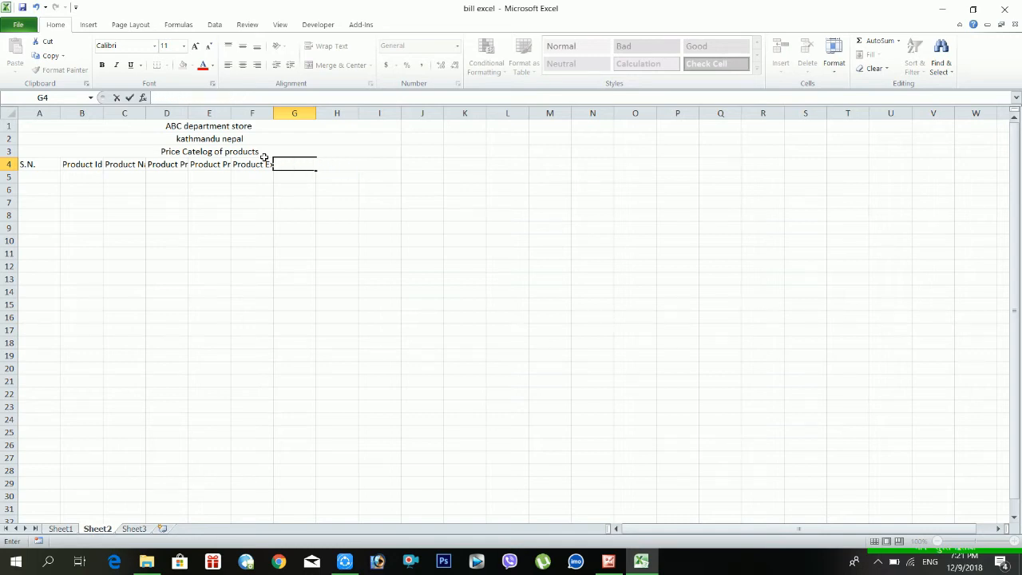
Enter "Remarks" as the column header in cell G4
key(BackSpace)
text(Remarks)
key(Return)
Bold the title and header rows across A1:I4 and set the width of columns A to I to 15
drag(36, 164, 293, 111)
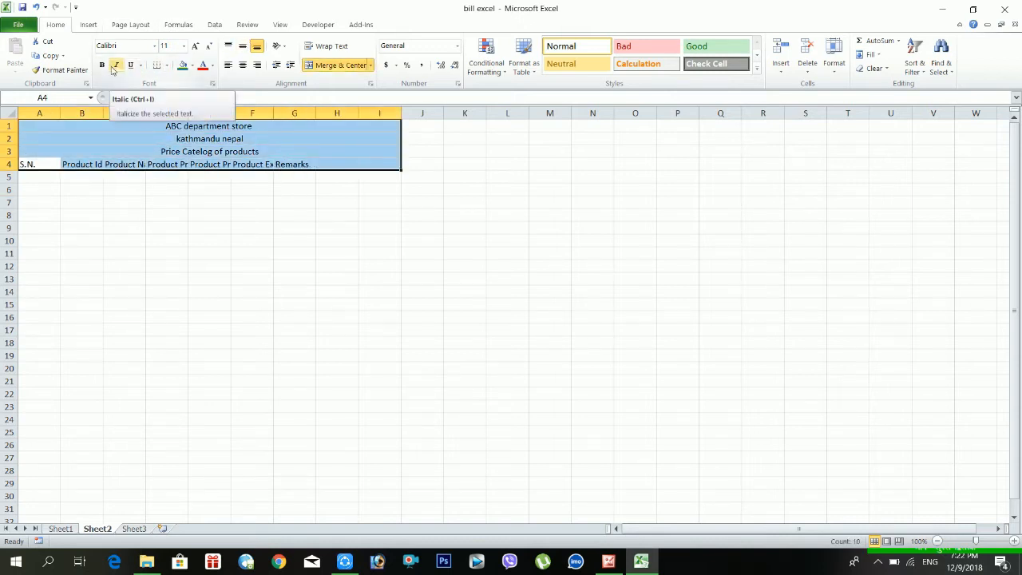
click(102, 67)
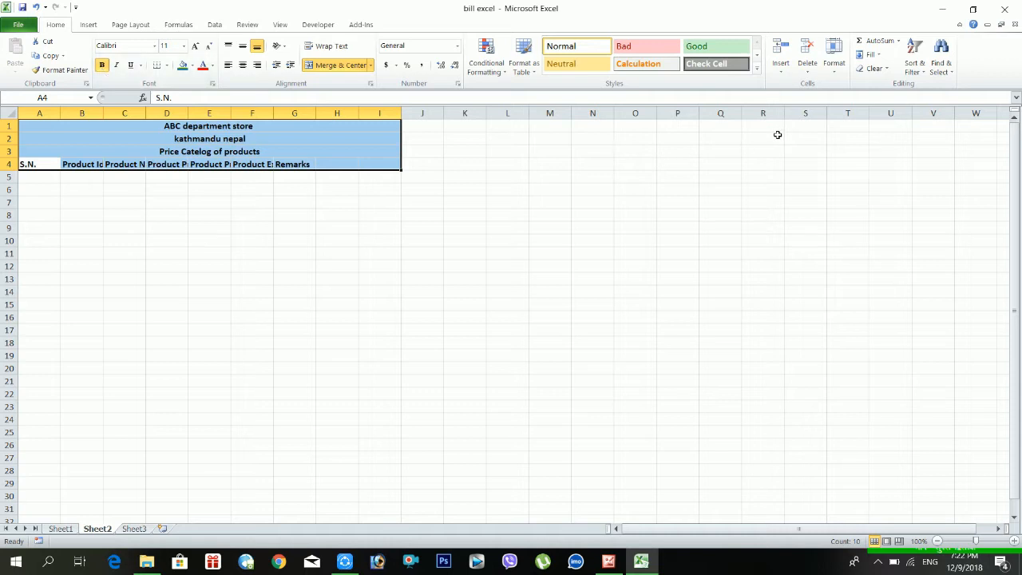
click(782, 66)
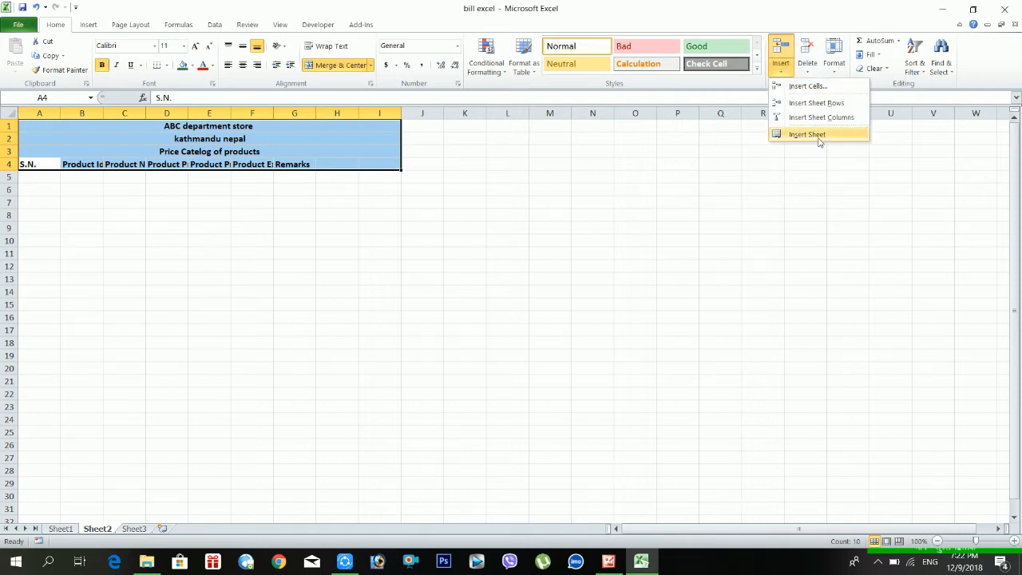
click(830, 60)
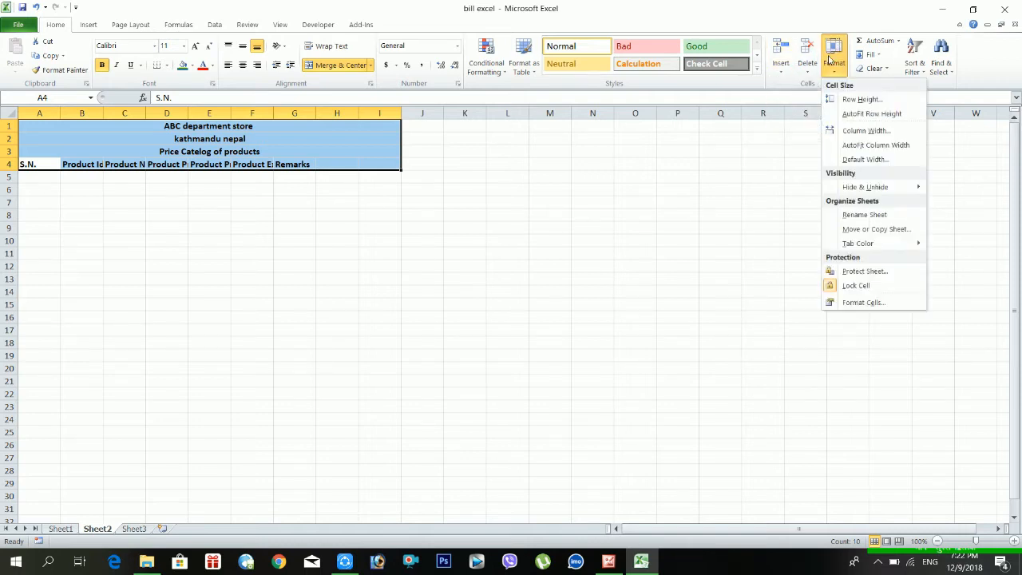
click(848, 133)
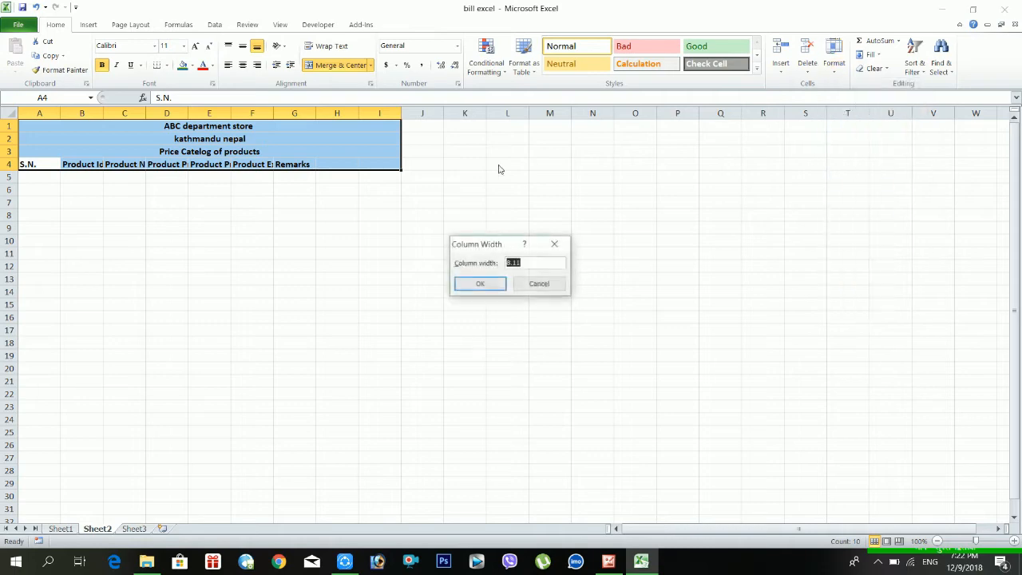
text(15)
key(Return)
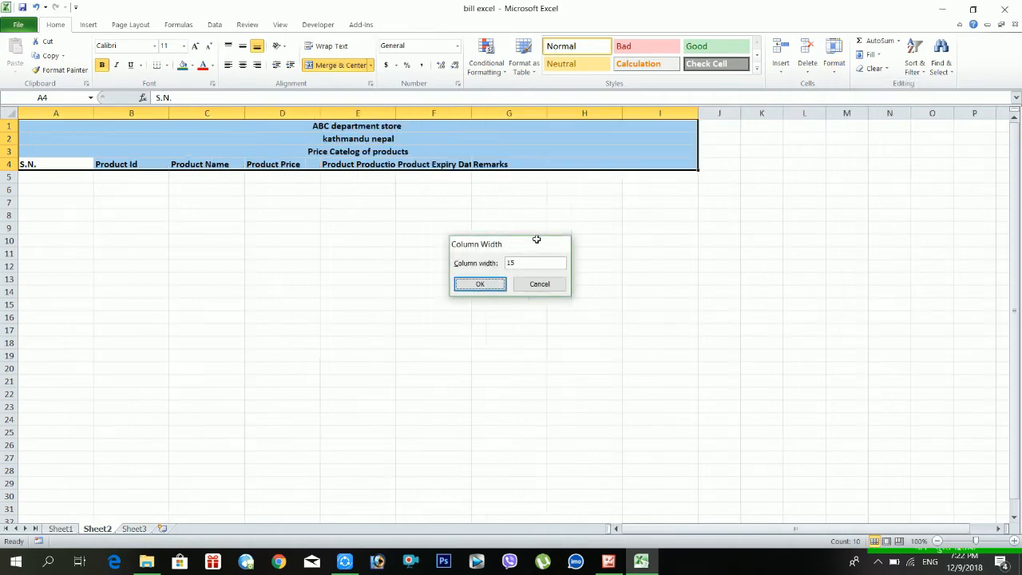
click(535, 230)
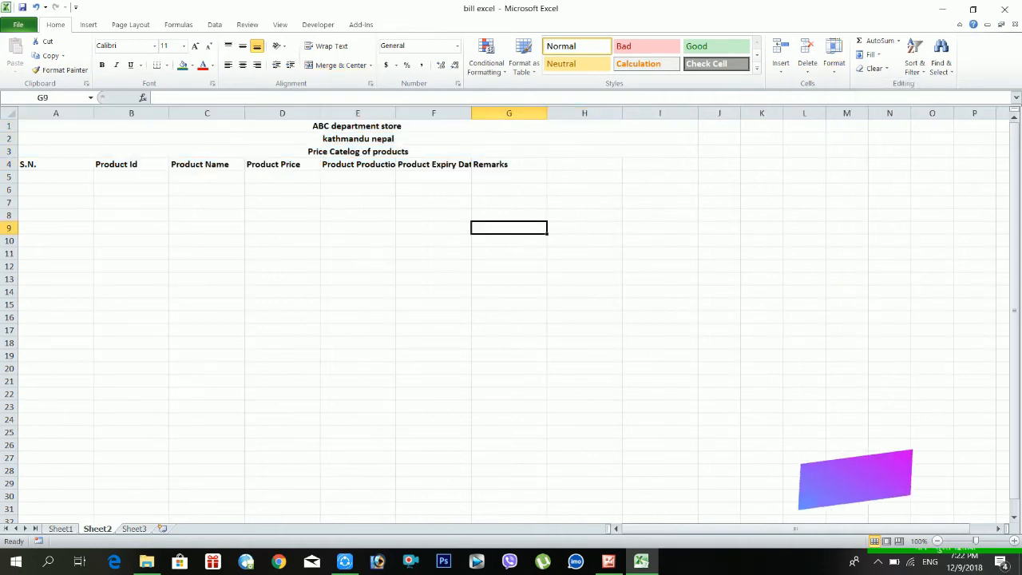
Widen column F to fit the "Product Expiry Date" header
click(433, 165)
double_click(475, 115)
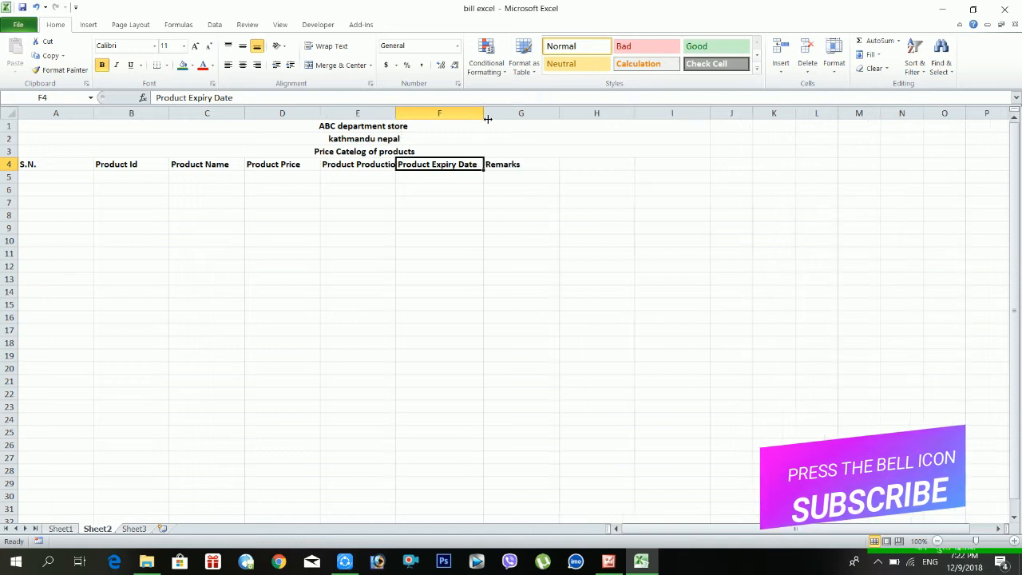
Widen column E to fit the "Product Production Date" header
click(436, 137)
double_click(395, 113)
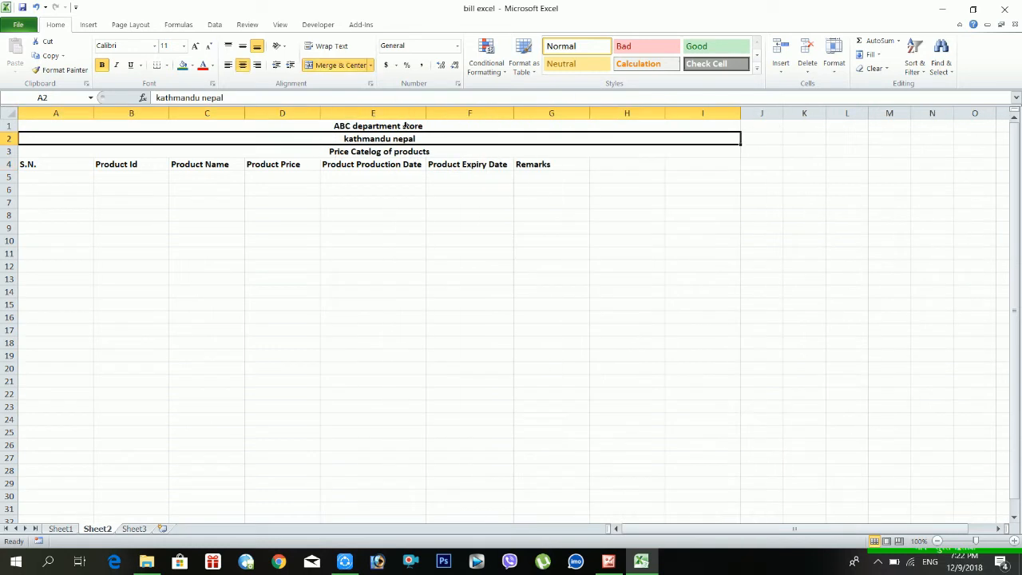
click(299, 167)
click(145, 167)
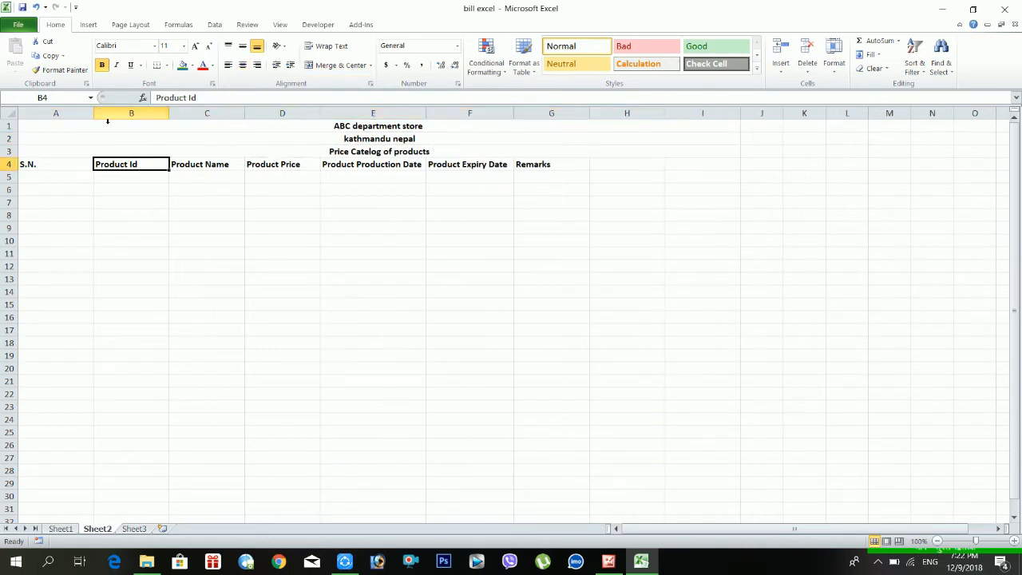
Set the font size of the "ABC department store" title in row 1 to 30
drag(45, 127, 259, 154)
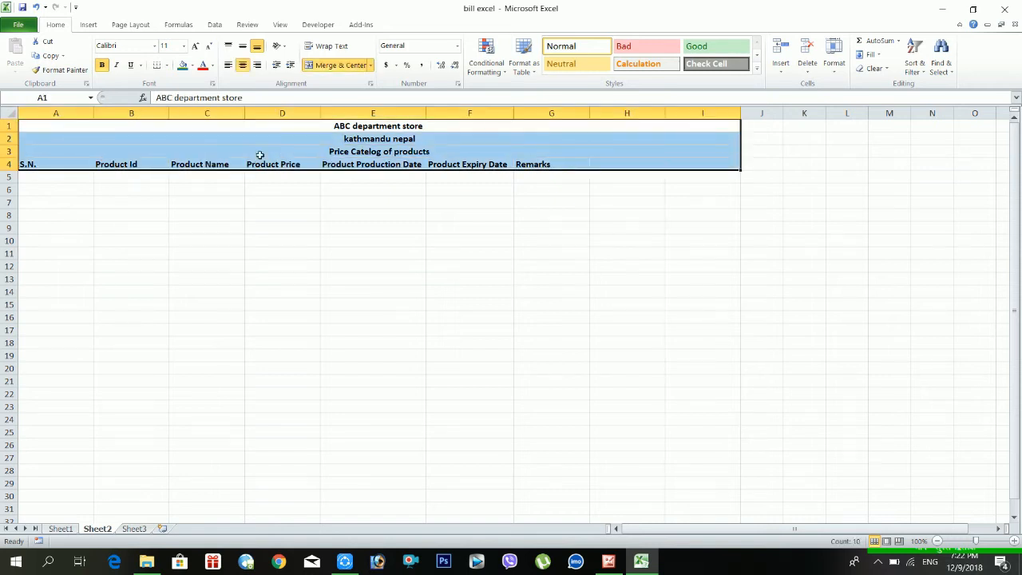
click(349, 150)
click(349, 126)
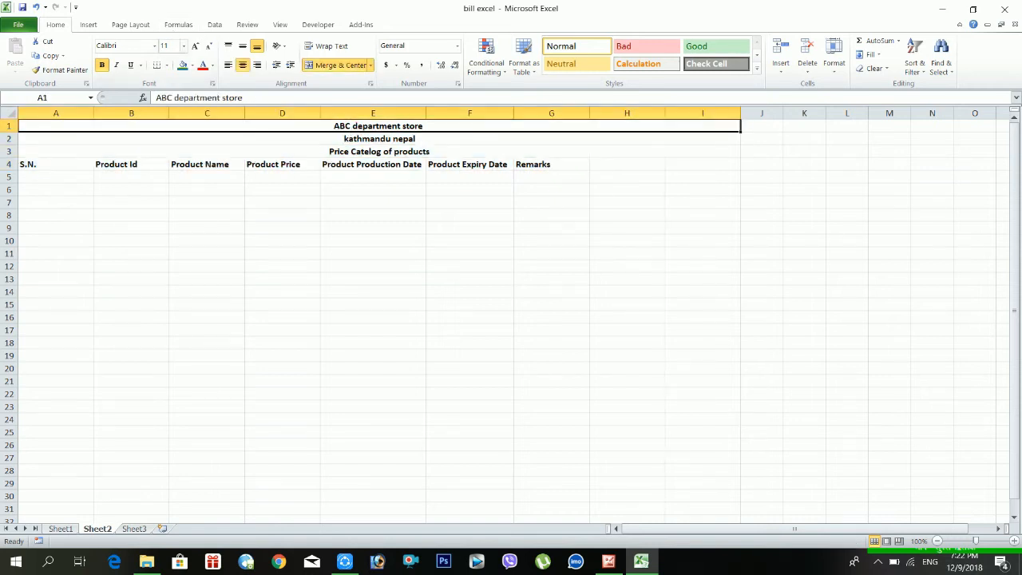
click(163, 46)
text(15)
key(Return)
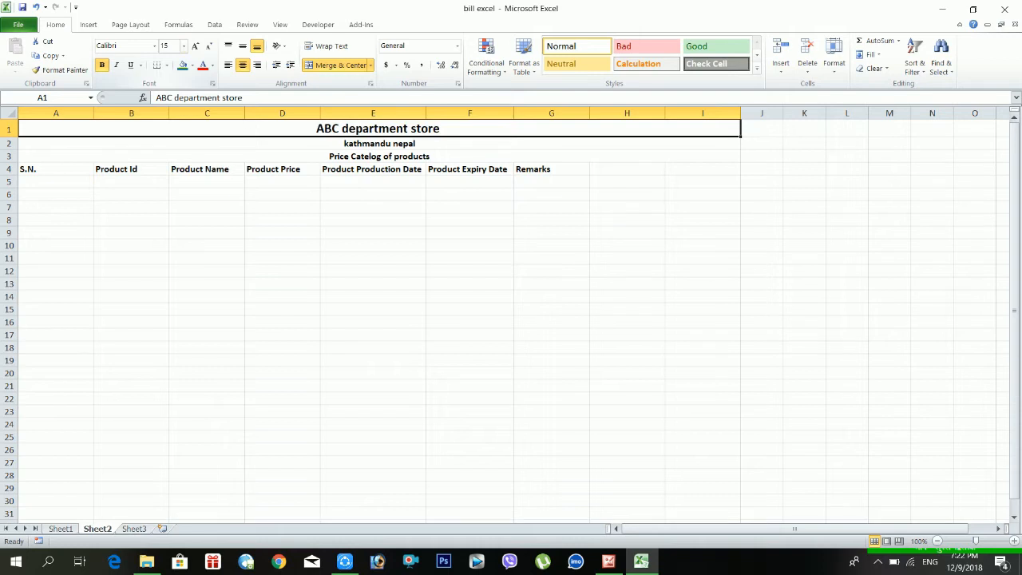
click(164, 46)
text(30)
key(Return)
Set the font size of the "kathmandu nepal" line to 15 and the "Price Catelog of products" line to 26
click(323, 160)
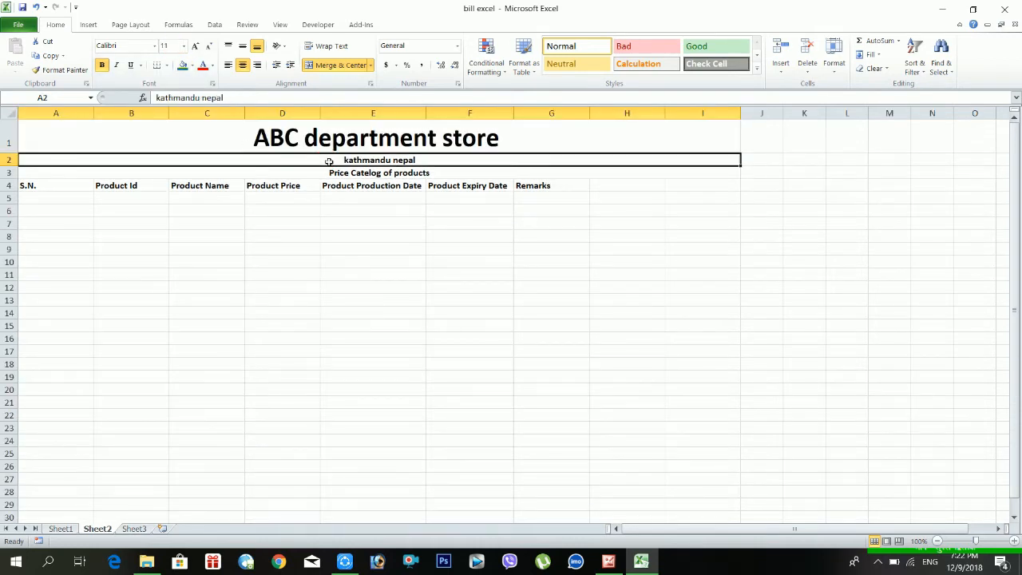
click(163, 45)
text(15)
key(Return)
click(333, 181)
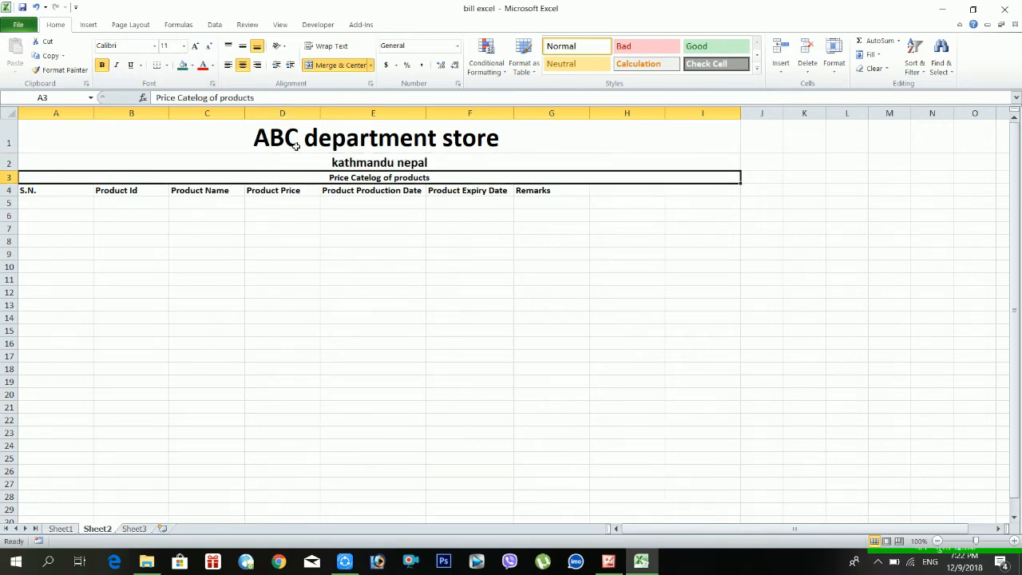
click(166, 45)
text(26)
key(Return)
Increase the font size of the "ABC department store" title to 35
click(346, 136)
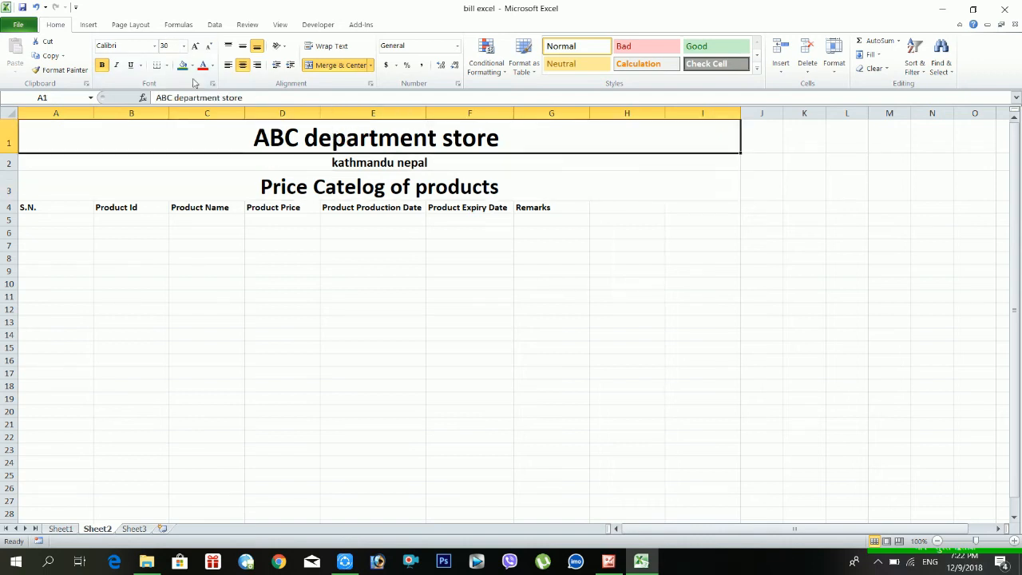
click(166, 46)
text(35)
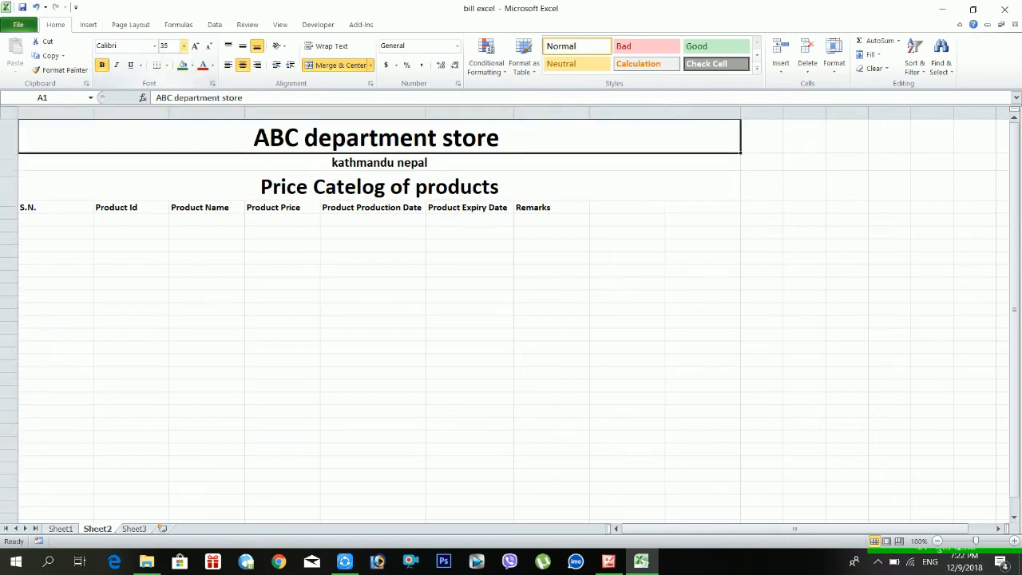
key(Return)
click(269, 276)
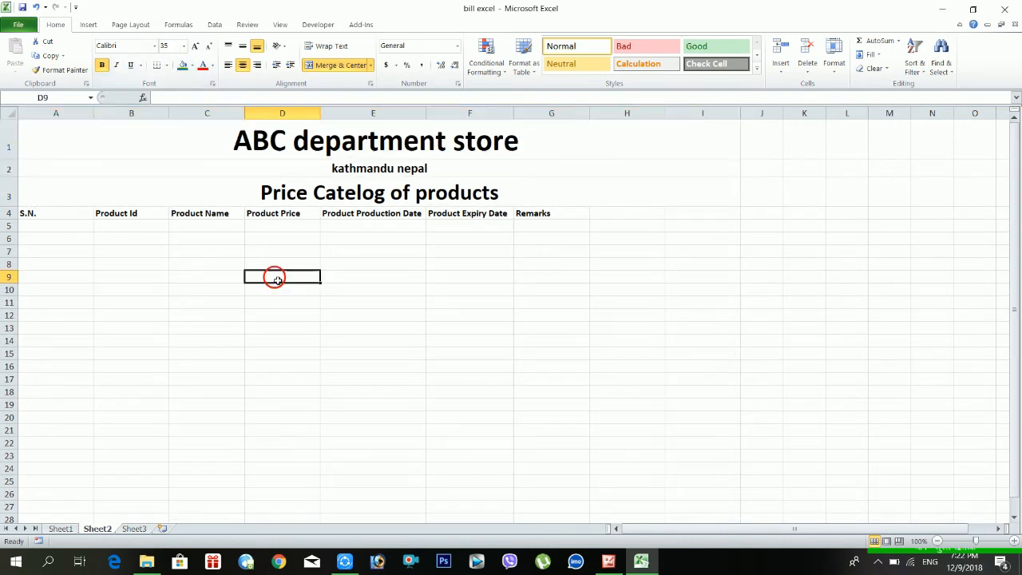
click(390, 213)
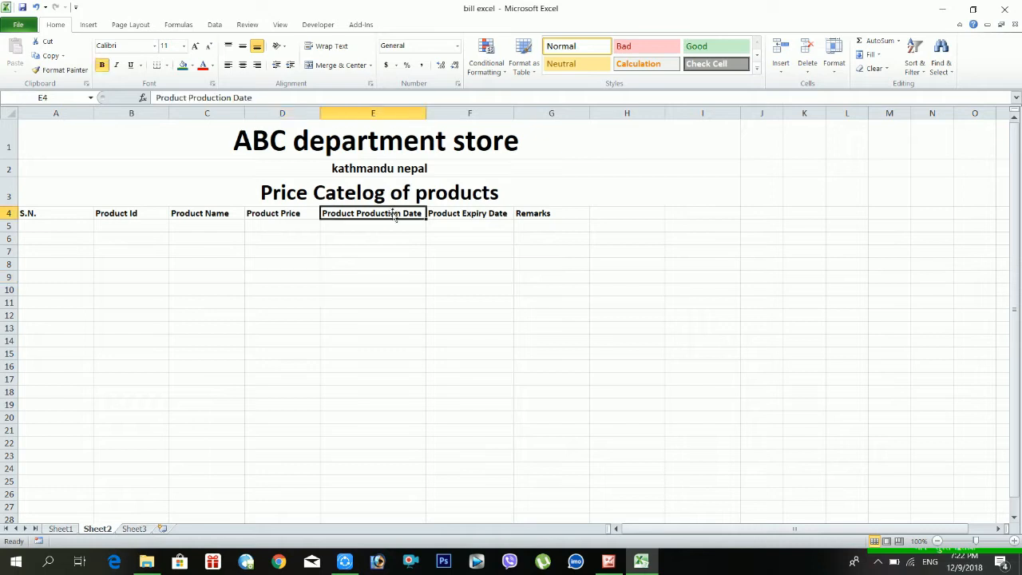
Fill the S.N. column with the serial numbers 1 to 10 in A5:A14
click(55, 229)
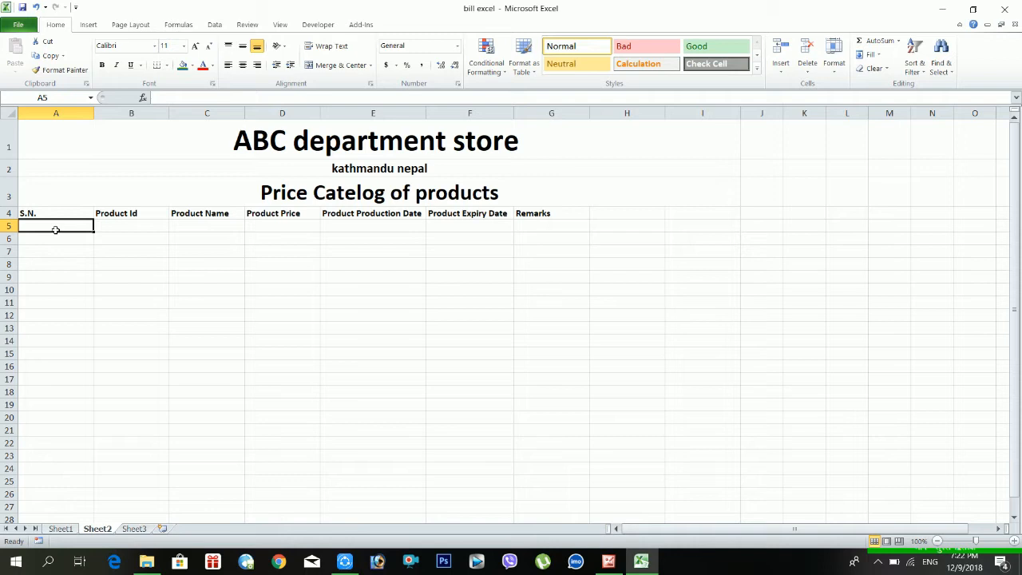
text(1)
key(Return)
text(2)
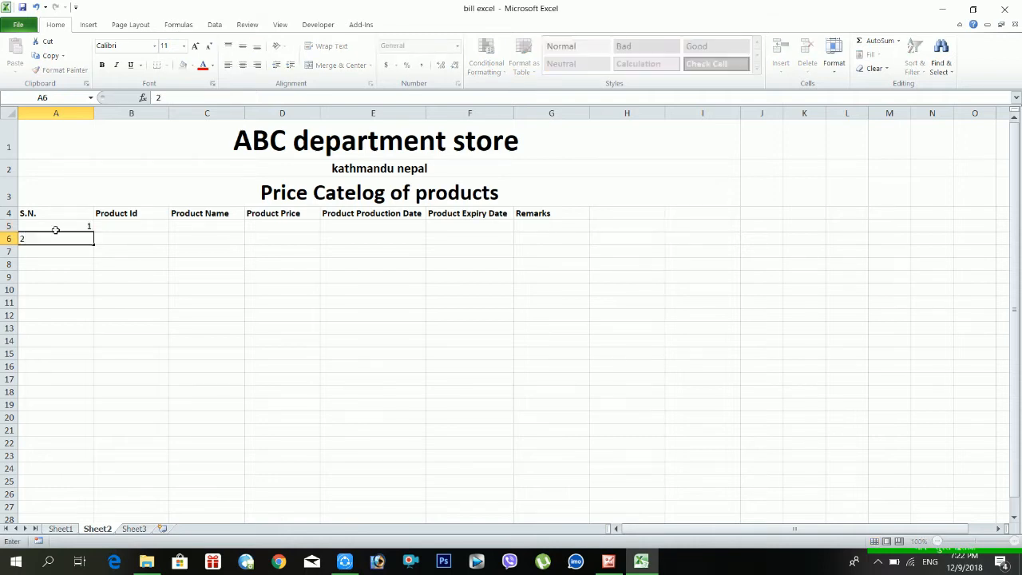
key(Return)
drag(55, 230, 72, 256)
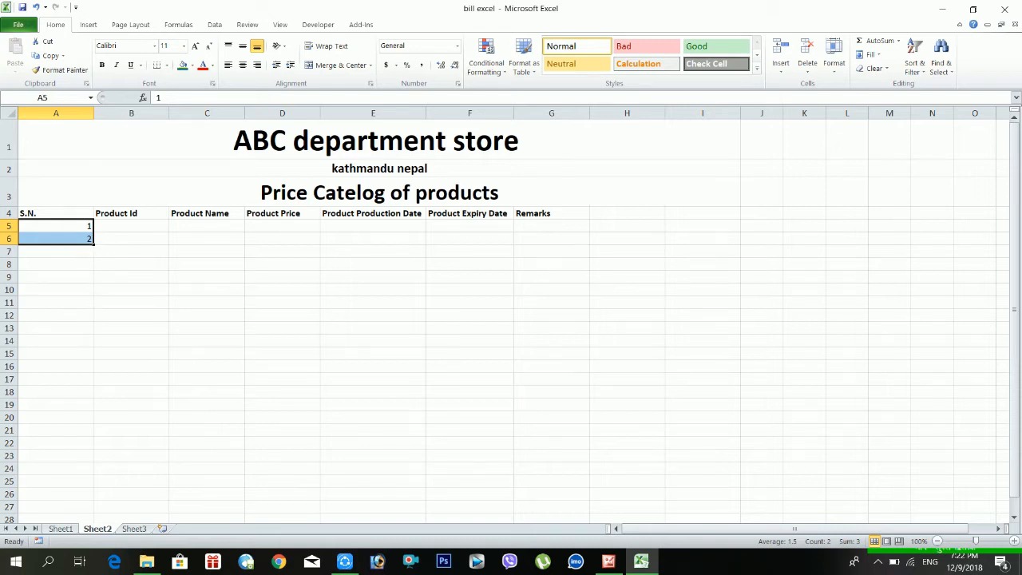
drag(92, 243, 90, 358)
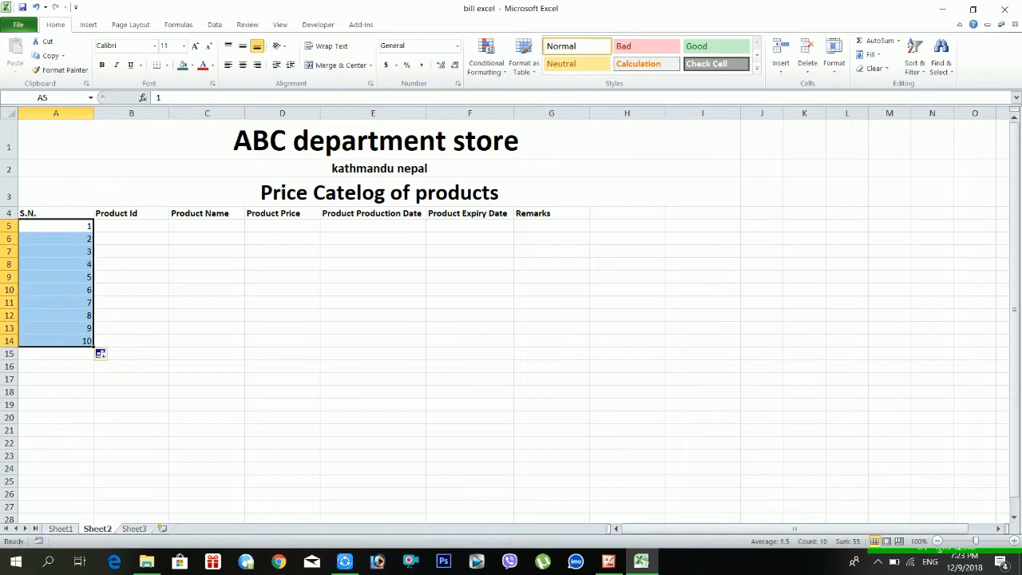
Fill the Product Id column with the series P101 to P110 in B5:B14
click(138, 280)
click(138, 229)
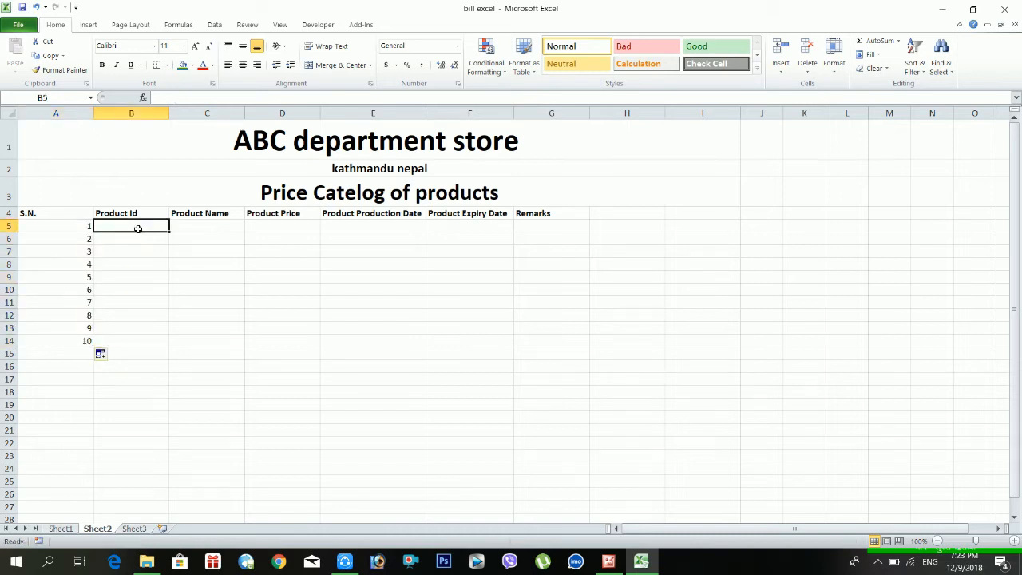
text(P101)
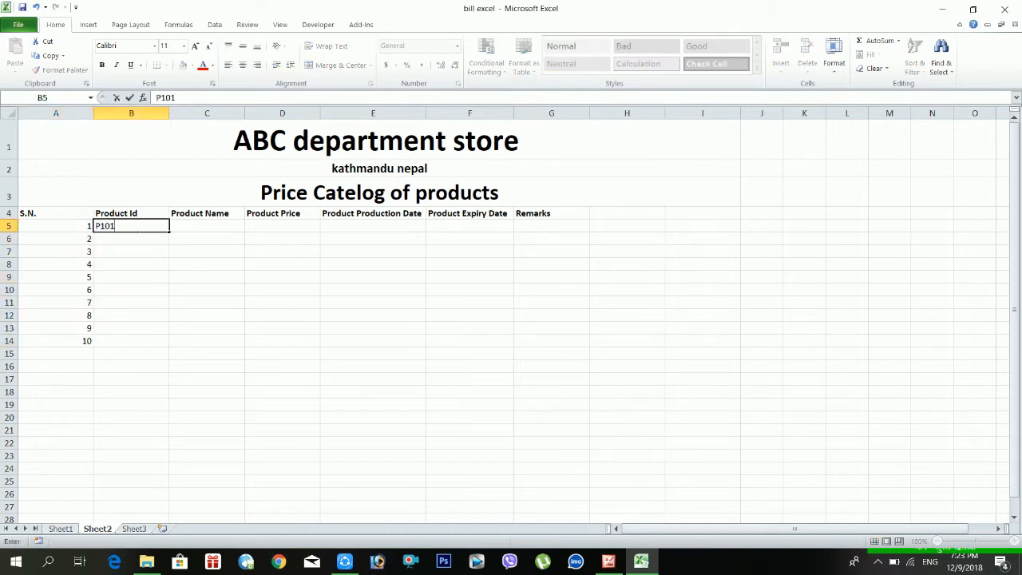
key(Return)
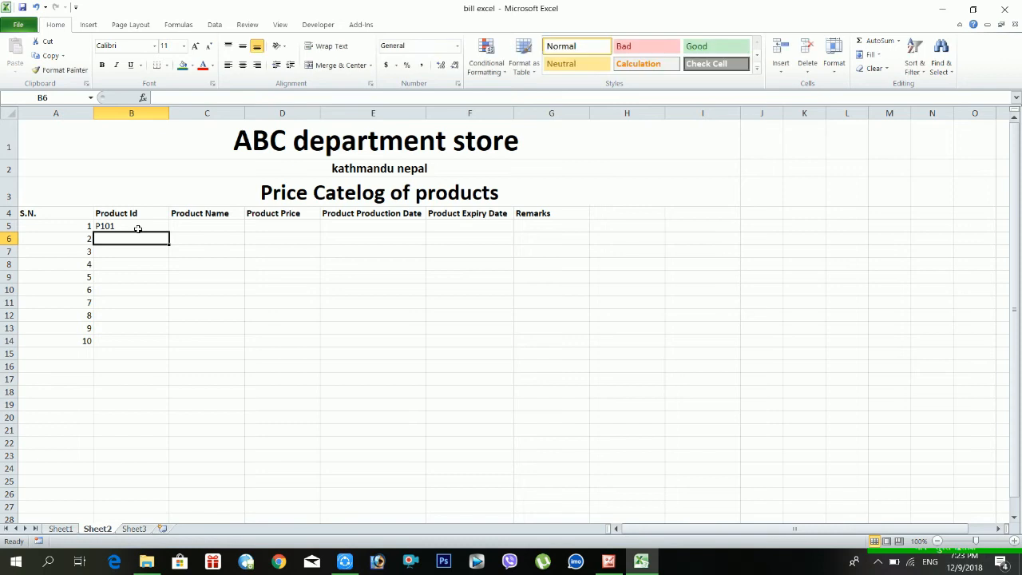
text(P102)
key(Return)
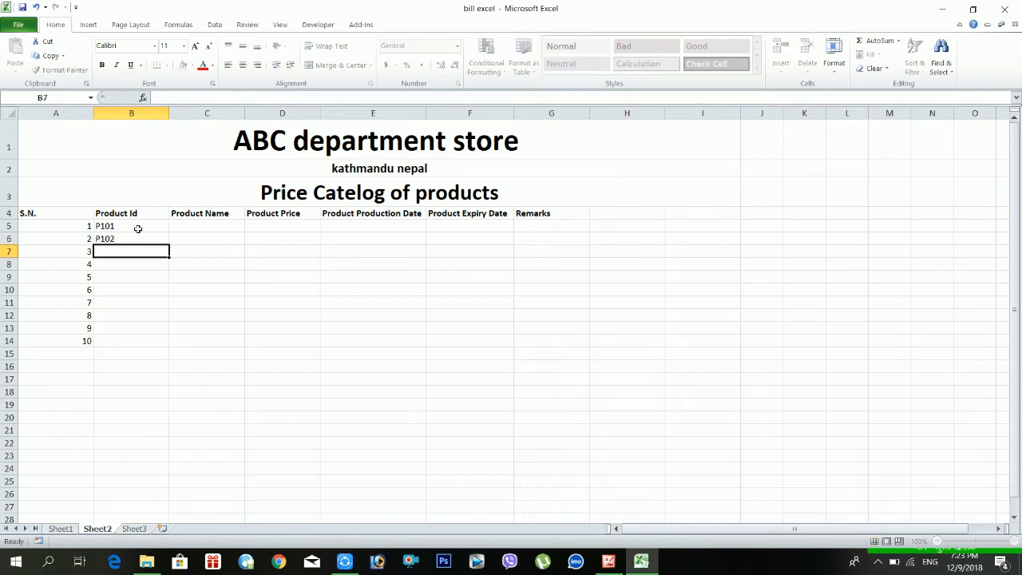
text(P)
drag(137, 229, 184, 349)
click(207, 277)
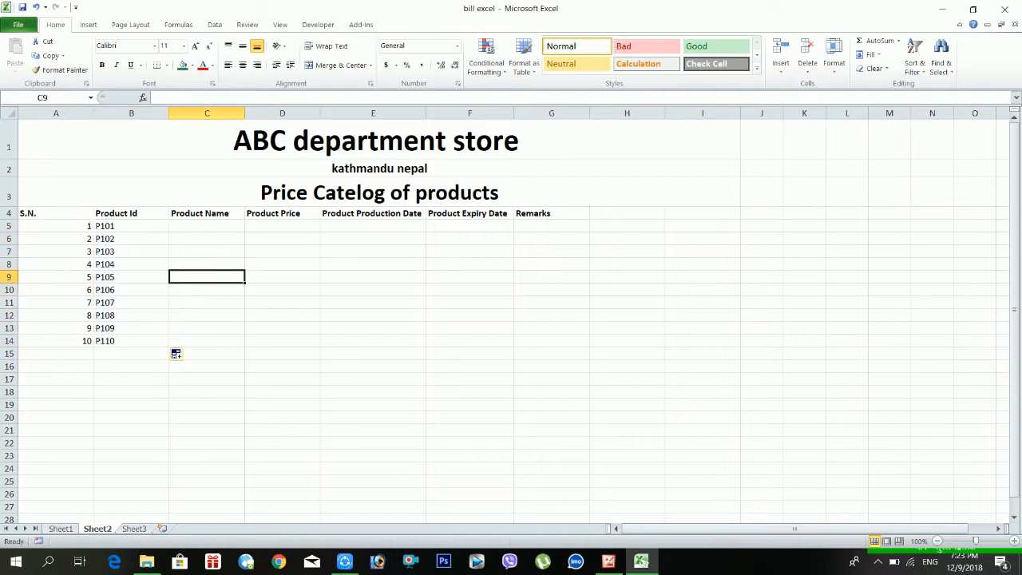
Enter the product names Coke, fanta and sprite in cells C5 to C7
click(221, 231)
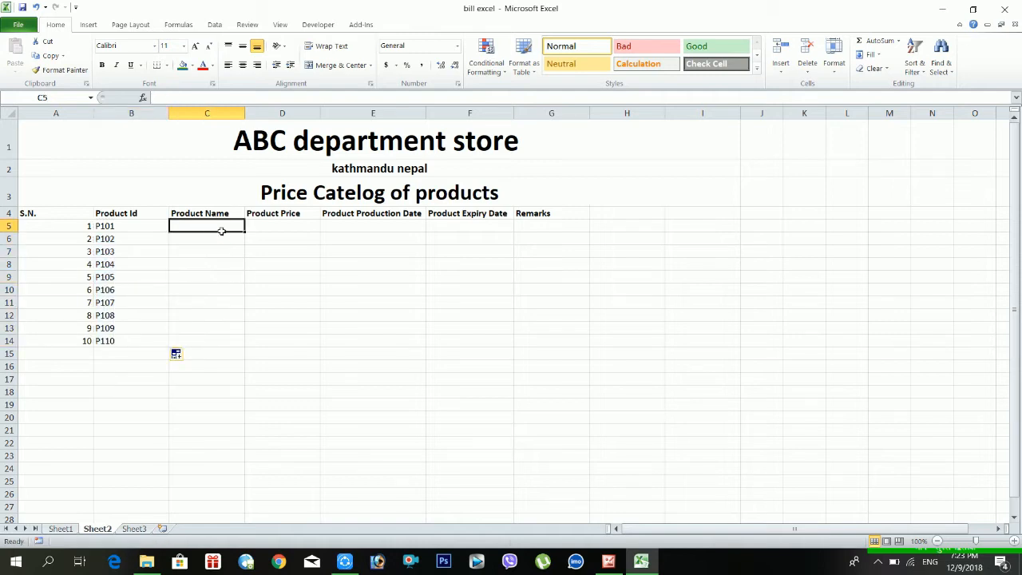
text(c)
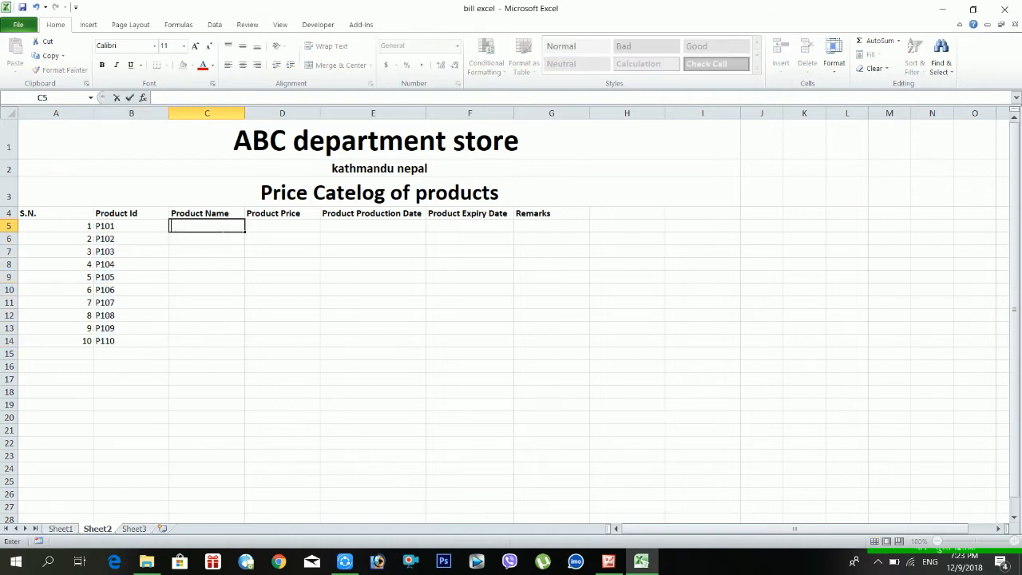
text(oke)
key(Return)
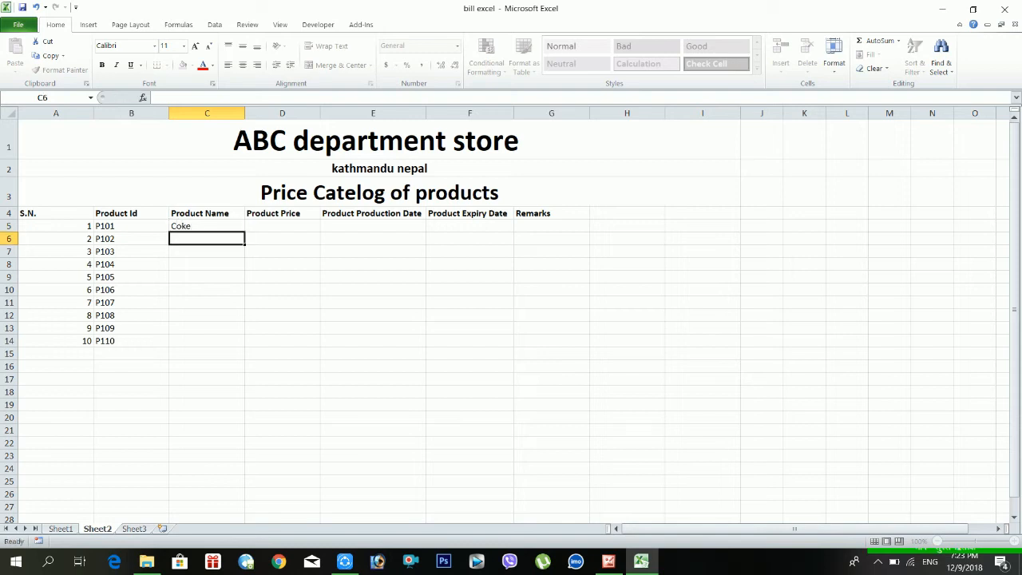
text(fanta)
key(Return)
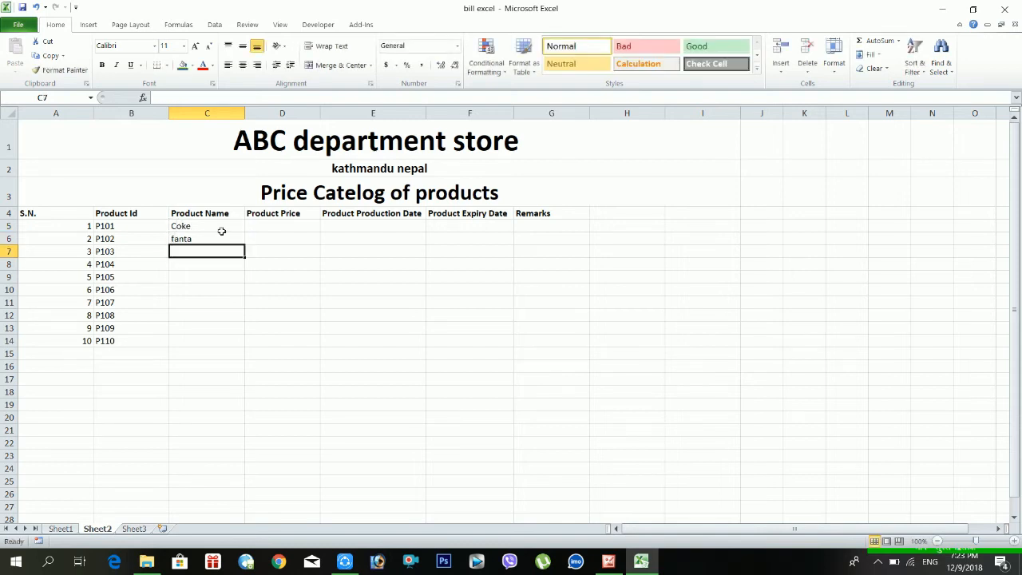
text(sprite)
key(Return)
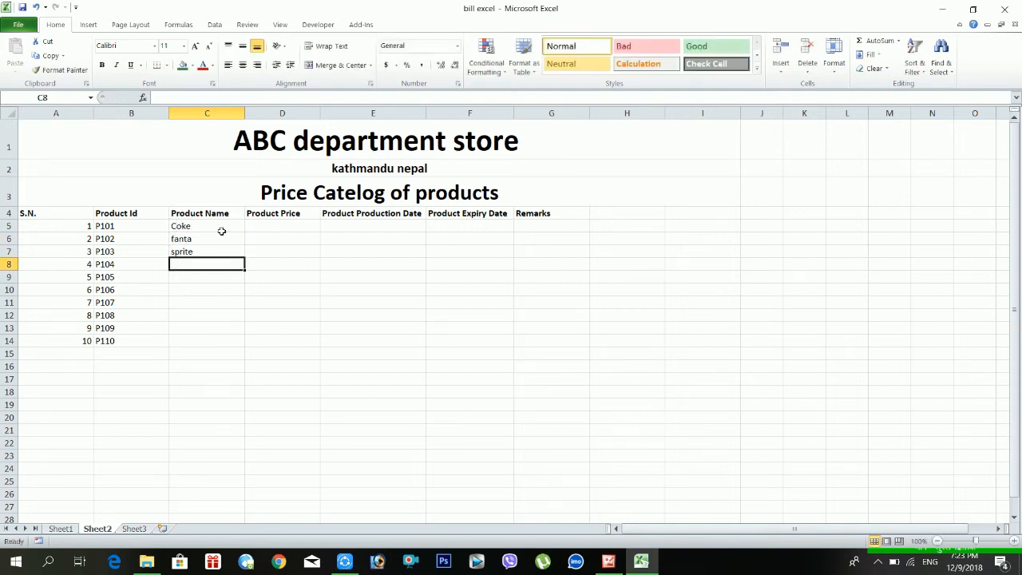
Add the product names mirinda, pepsi and slice in cells C8 to C10
text(mirinda)
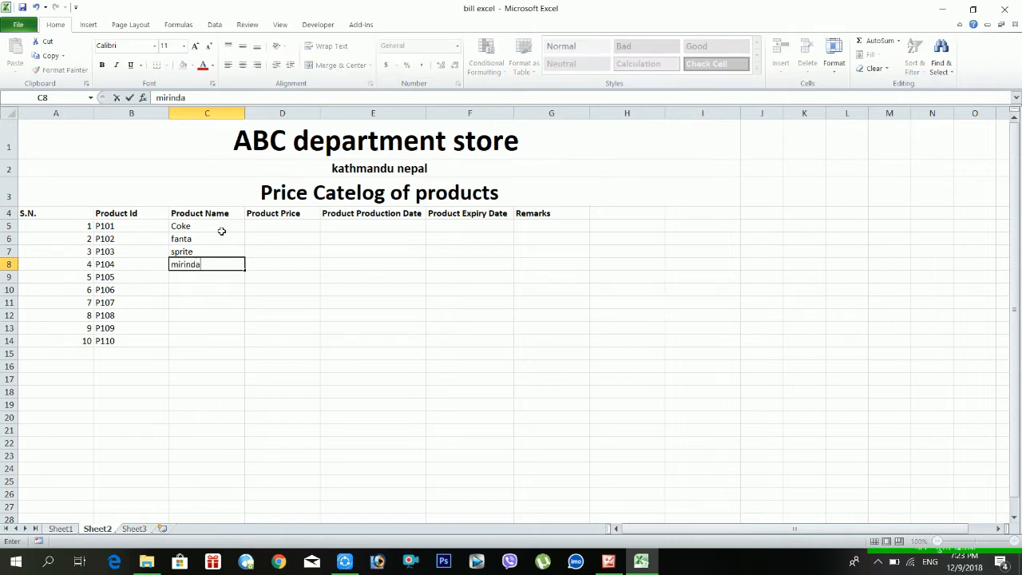
key(Return)
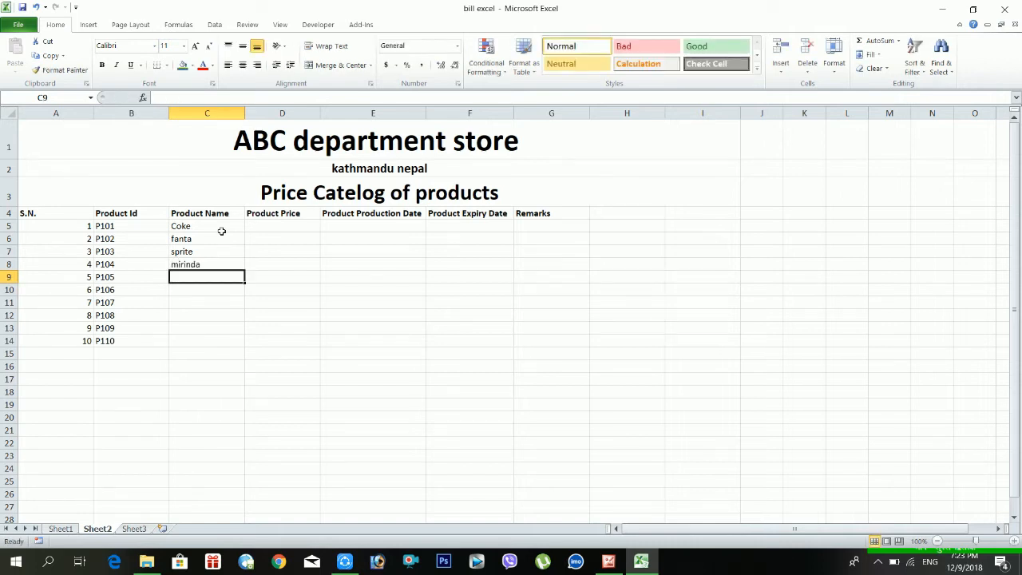
text(pe)
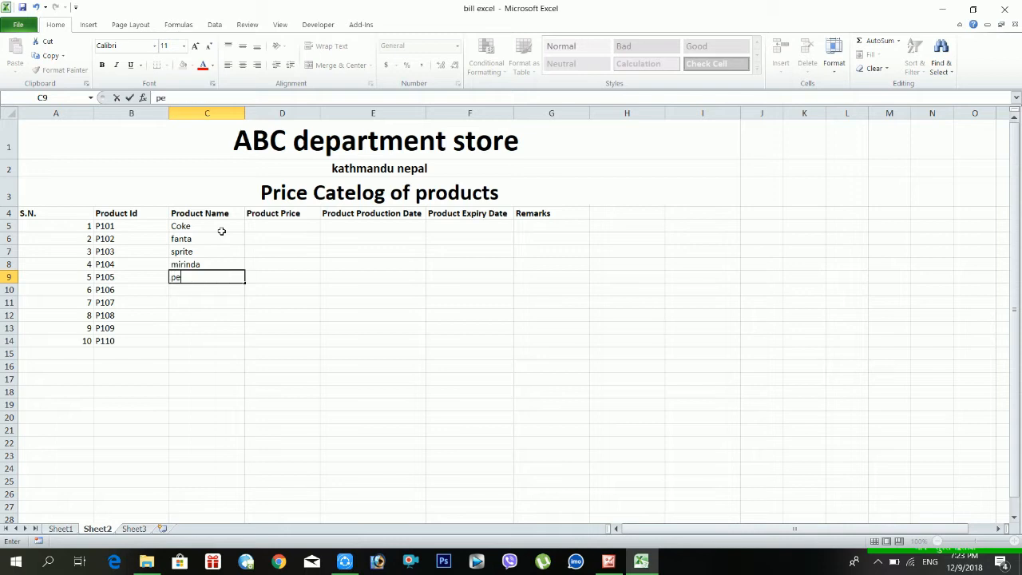
text(psi)
key(Return)
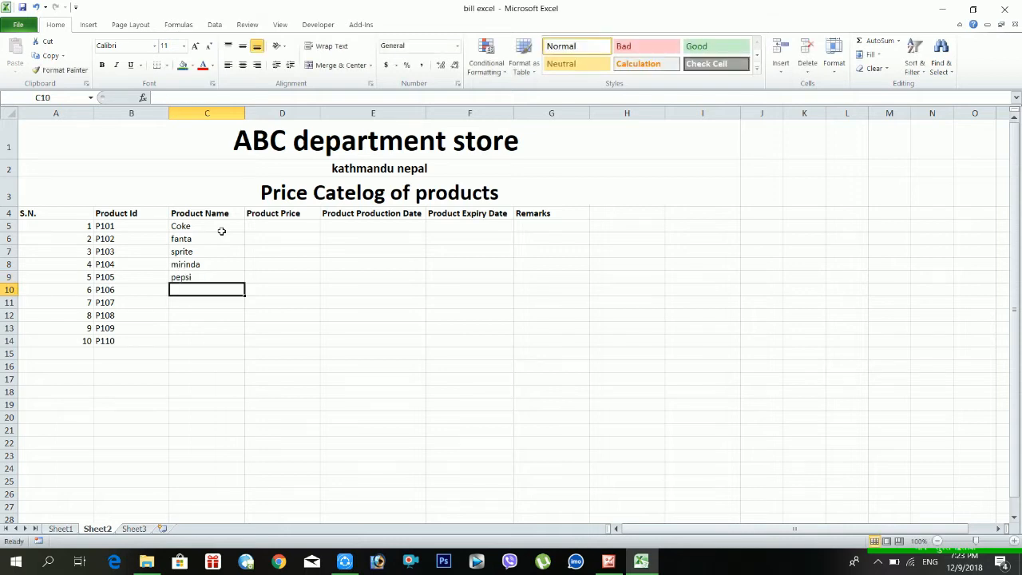
text(s)
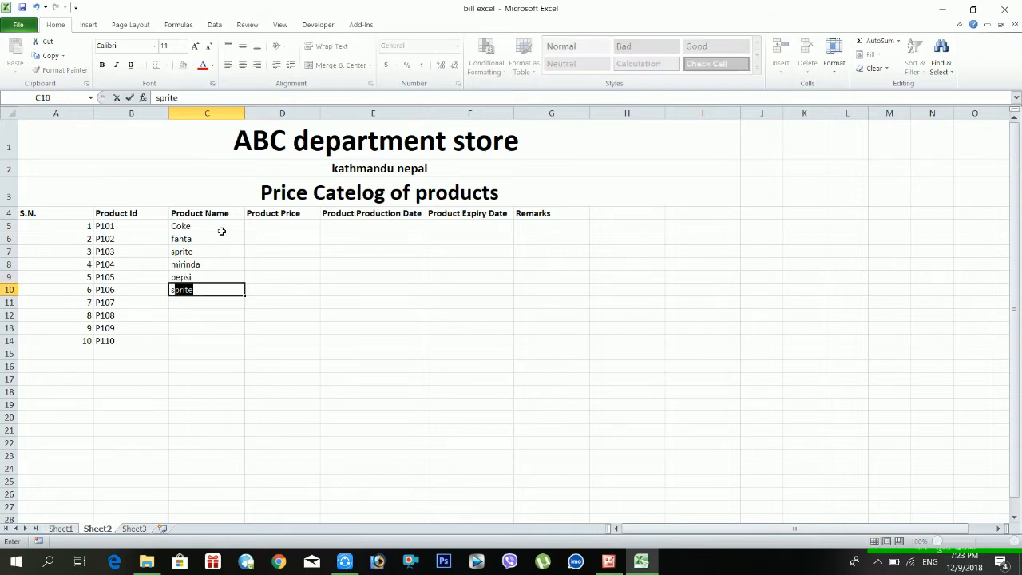
key(BackSpace)
text(slice)
key(Return)
Add the product names mango juice, apple juice and orange juice in cells C11 to C13
text(mang)
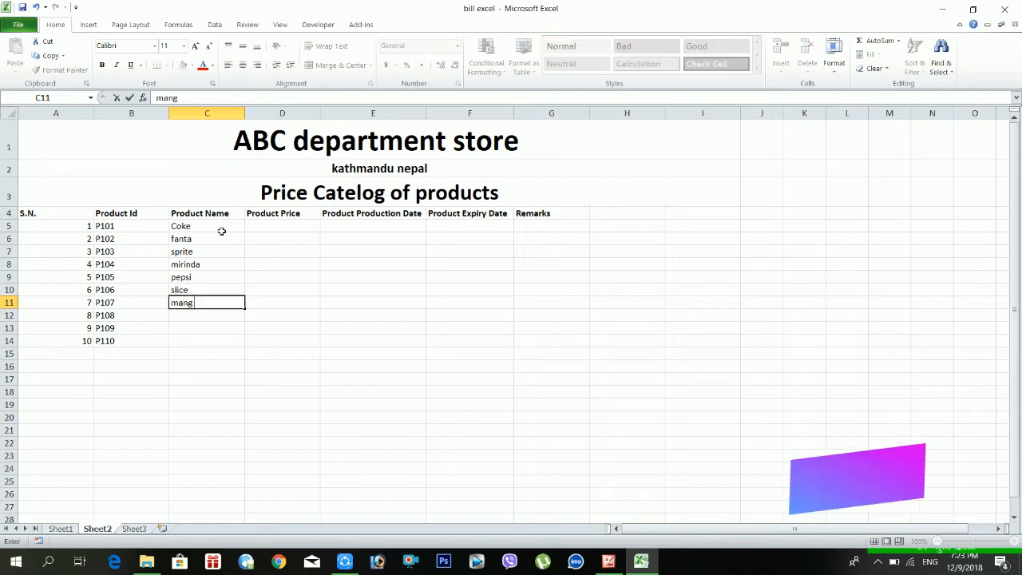
text(o juice)
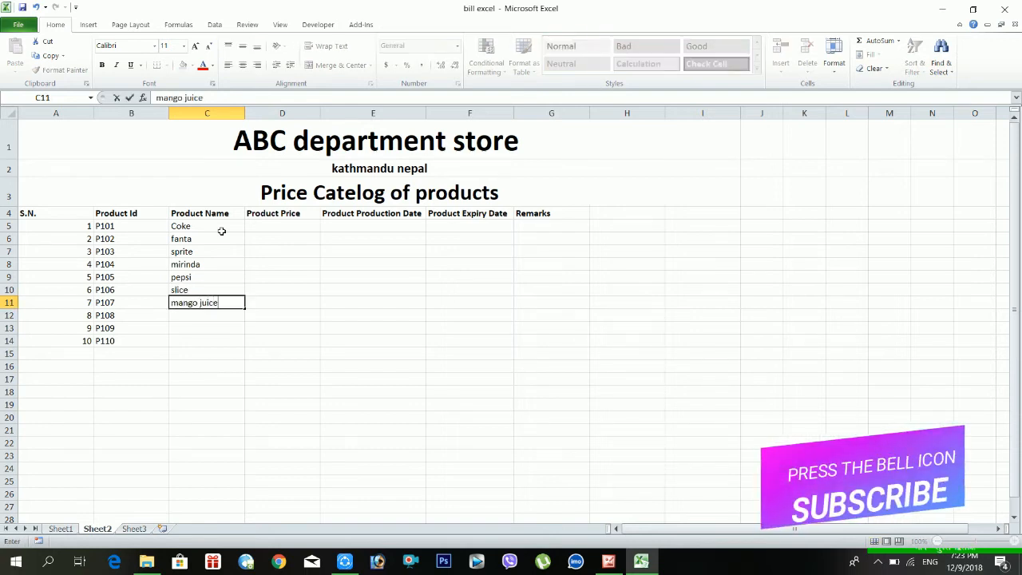
key(Return)
text(apple j)
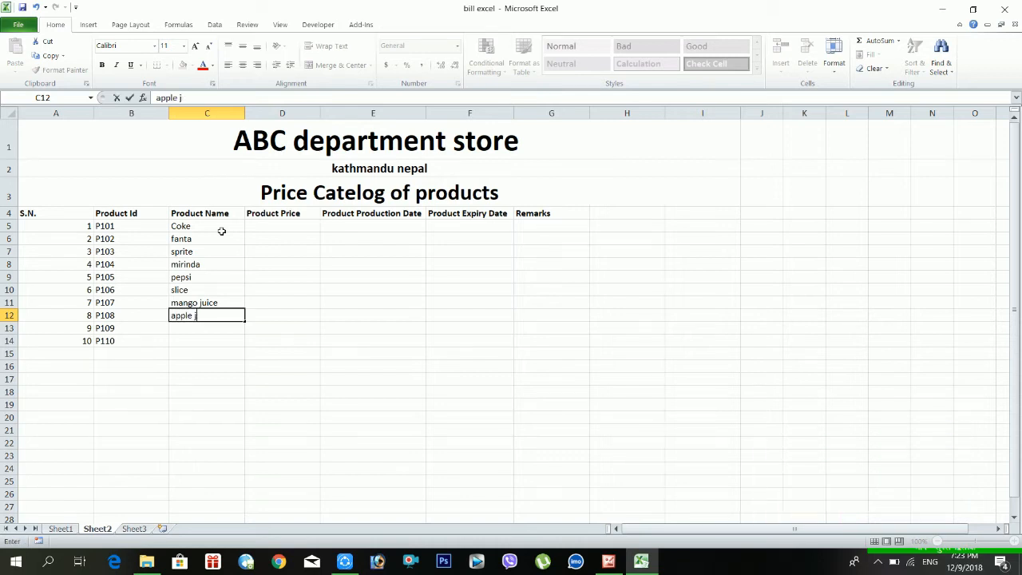
text(uice)
key(Return)
text(orna)
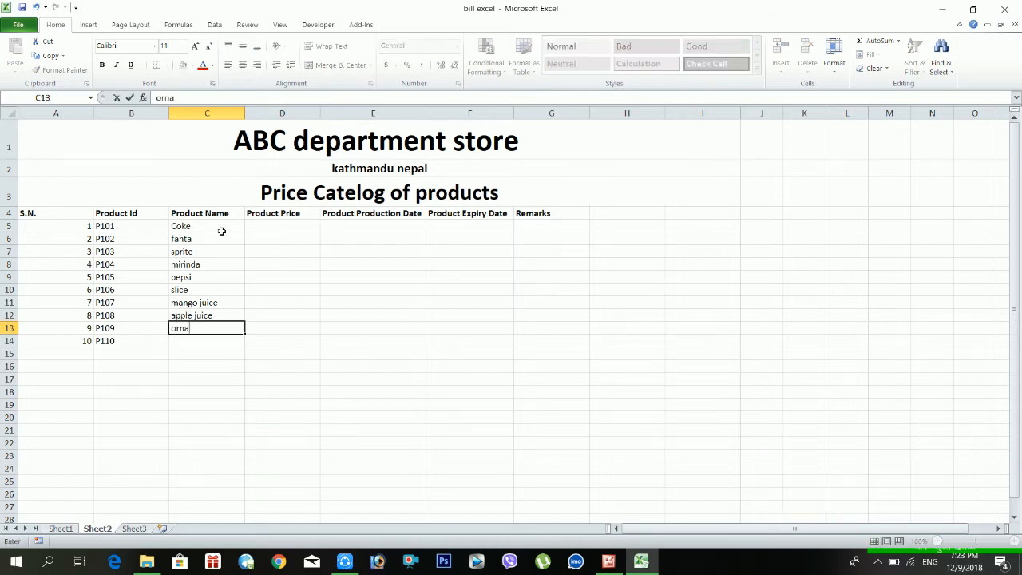
key(BackSpace)
key(BackSpace)
text(ange juice)
key(Return)
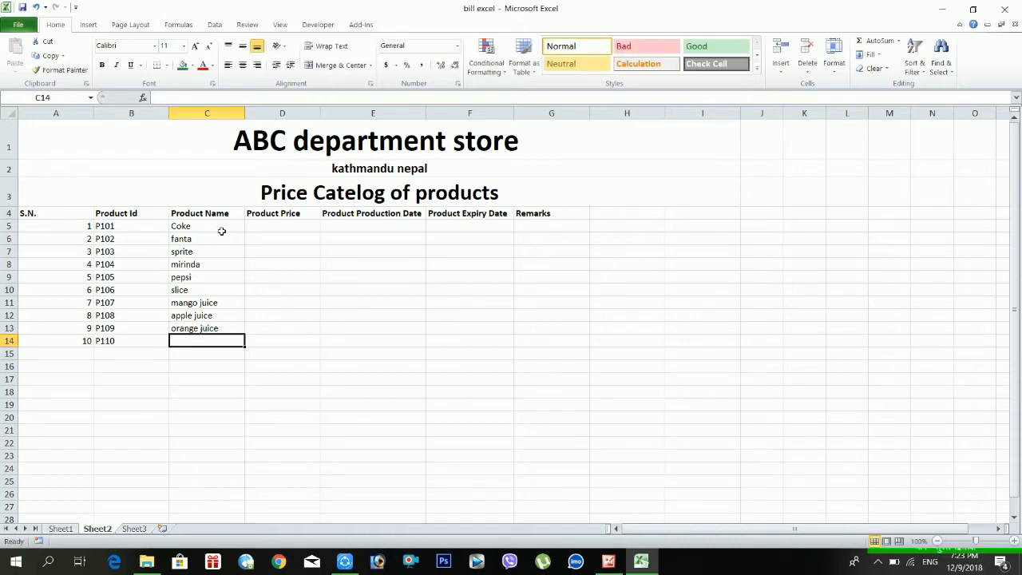
Enter the product name coconut water in cell C14
text(cocon)
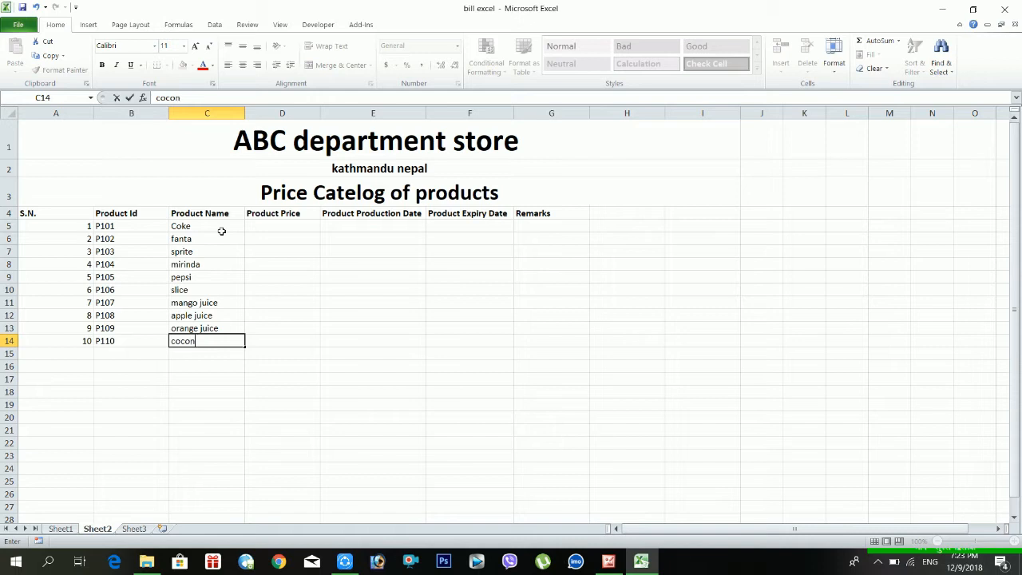
text(ut water)
key(Return)
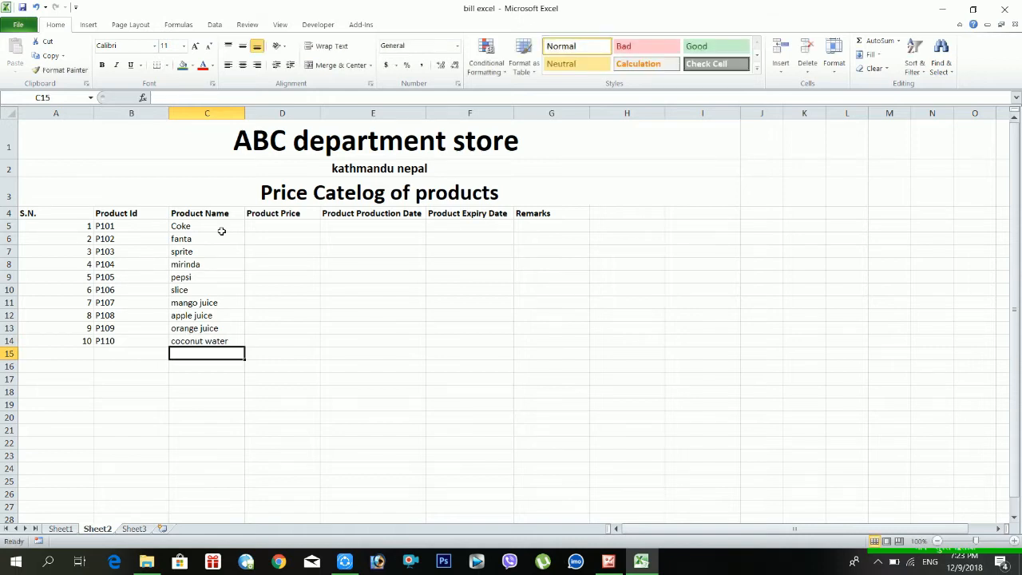
Enter the product prices 45, 65, 45 and 42 in cells D5 to D8
click(249, 224)
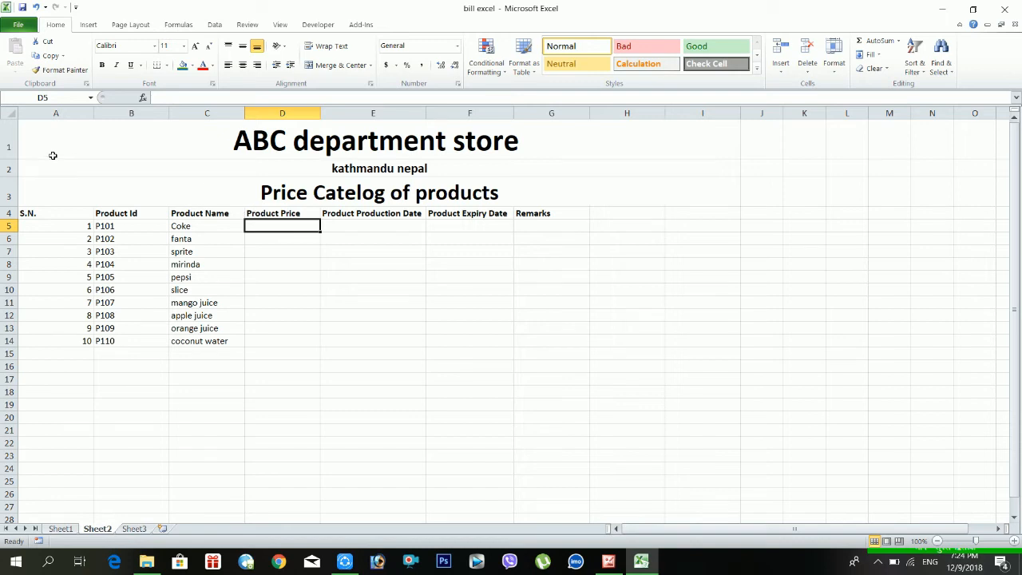
text(45)
key(Return)
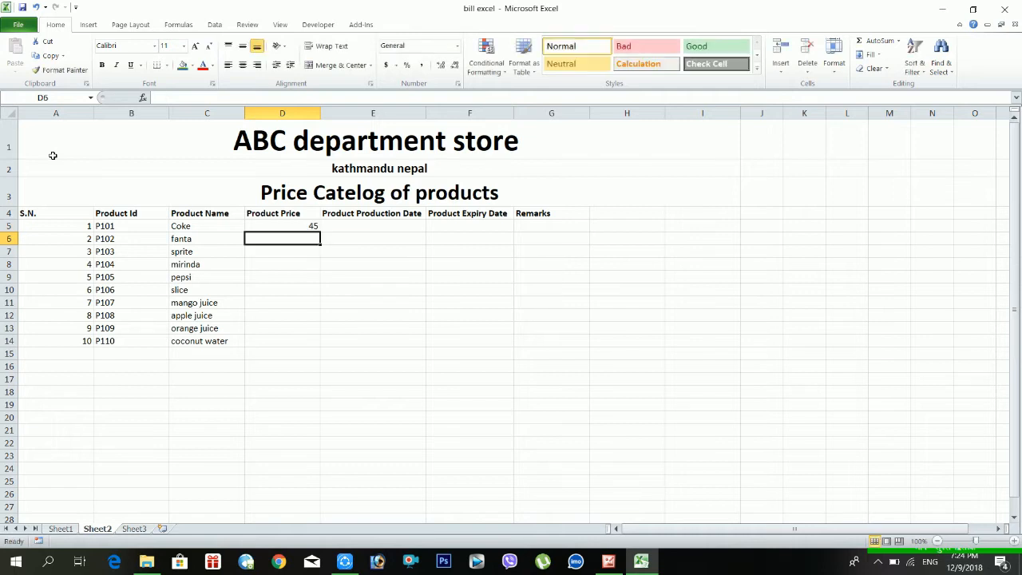
text(65)
key(Return)
text(45)
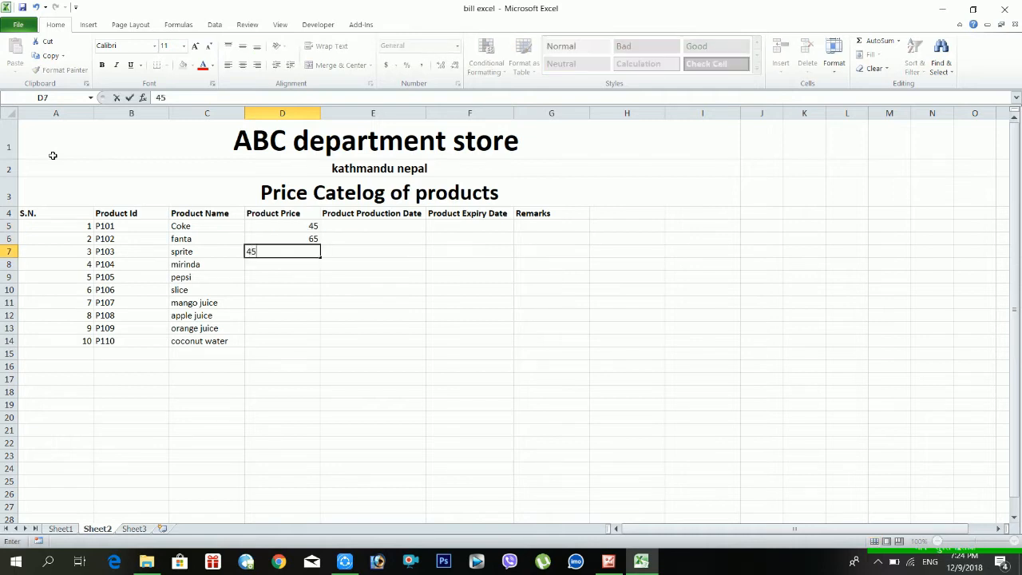
key(Return)
text(42)
key(Return)
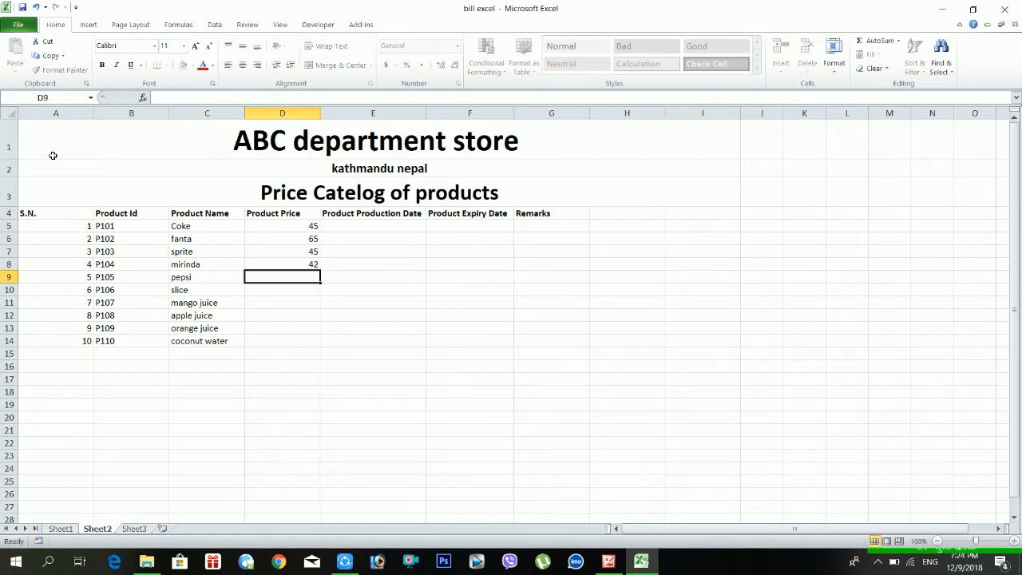
Add the product prices 41, 65 and 45 in cells D9 to D11
text(41)
key(Return)
text(65)
key(Return)
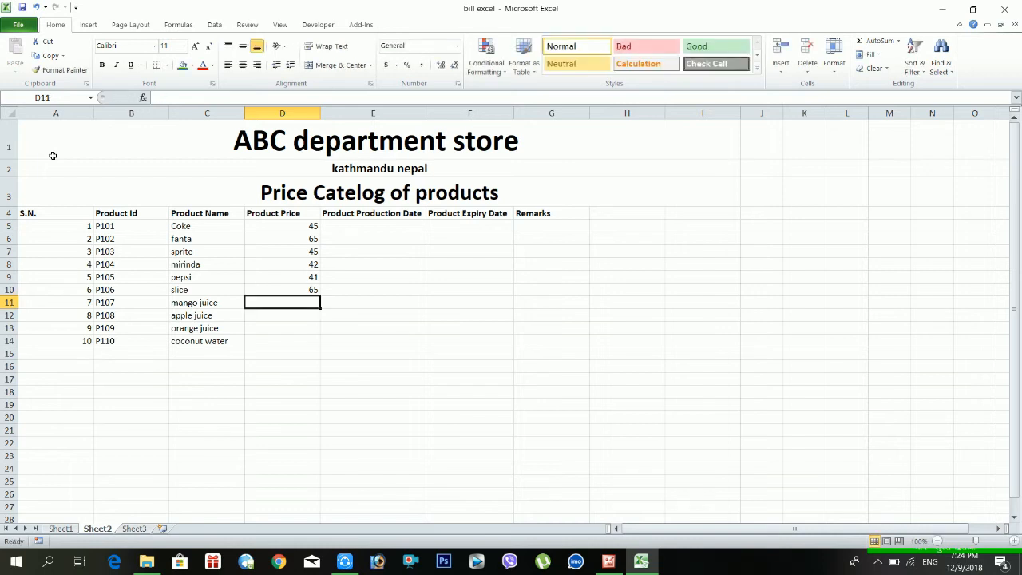
text(45)
key(Return)
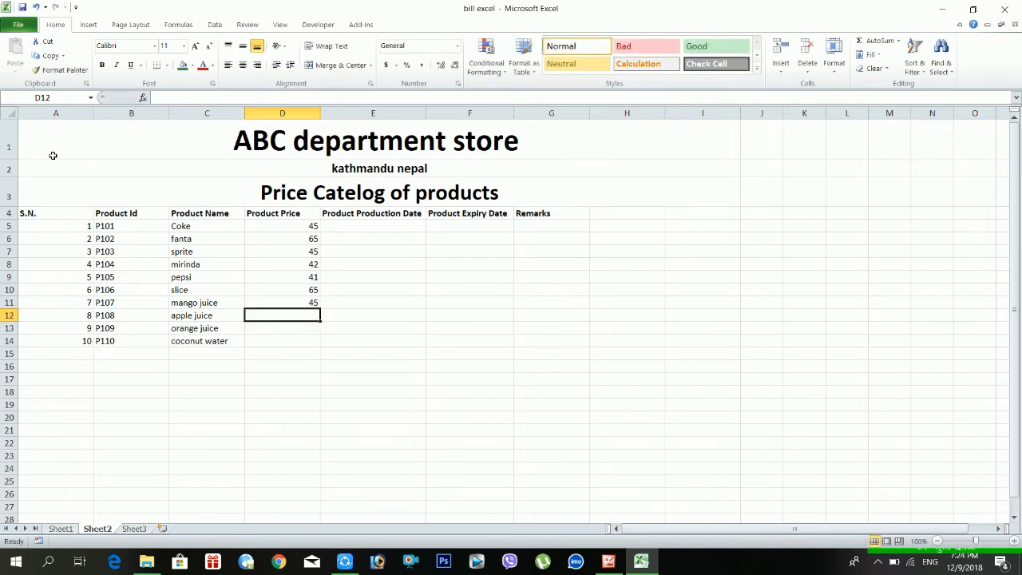
Add the product prices 74, 85 and 74 in cells D12 to D14
text(74)
key(Return)
text(85)
key(Return)
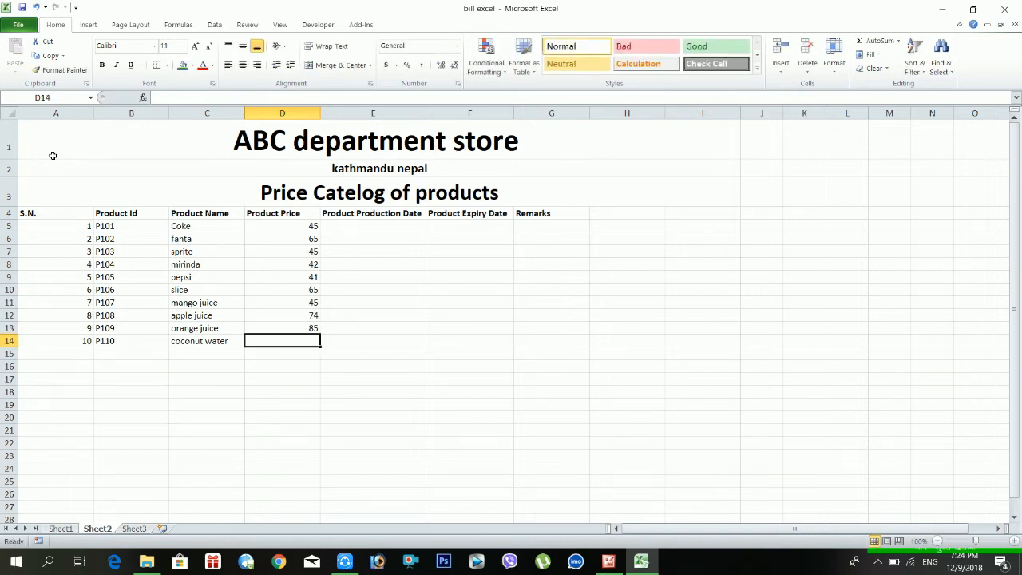
text(74)
key(Return)
text(95)
key(Return)
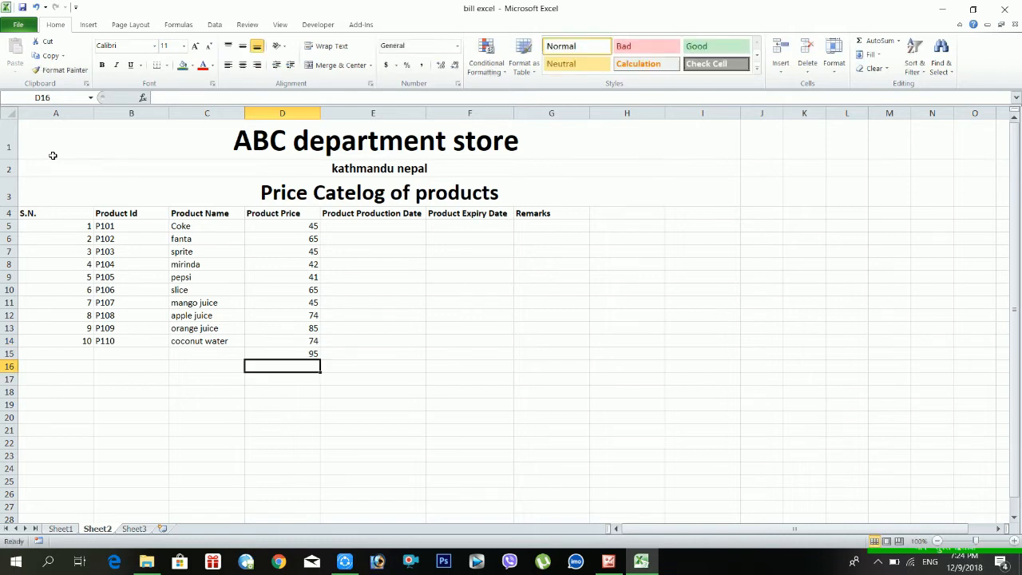
click(309, 353)
key(Delete)
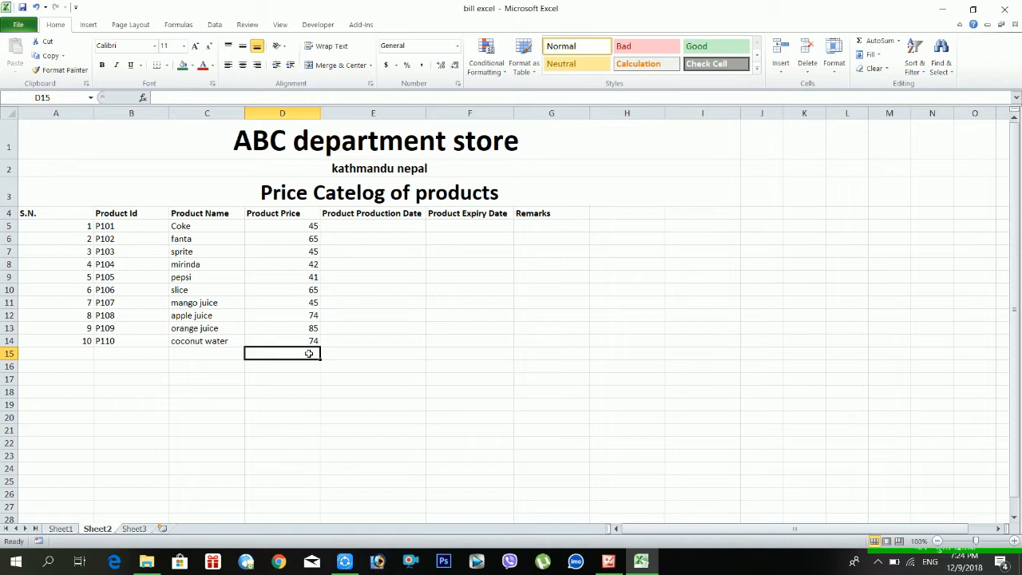
Enter the production date 2018/4/5 in E5 and fill the daily date series down to E14
click(361, 228)
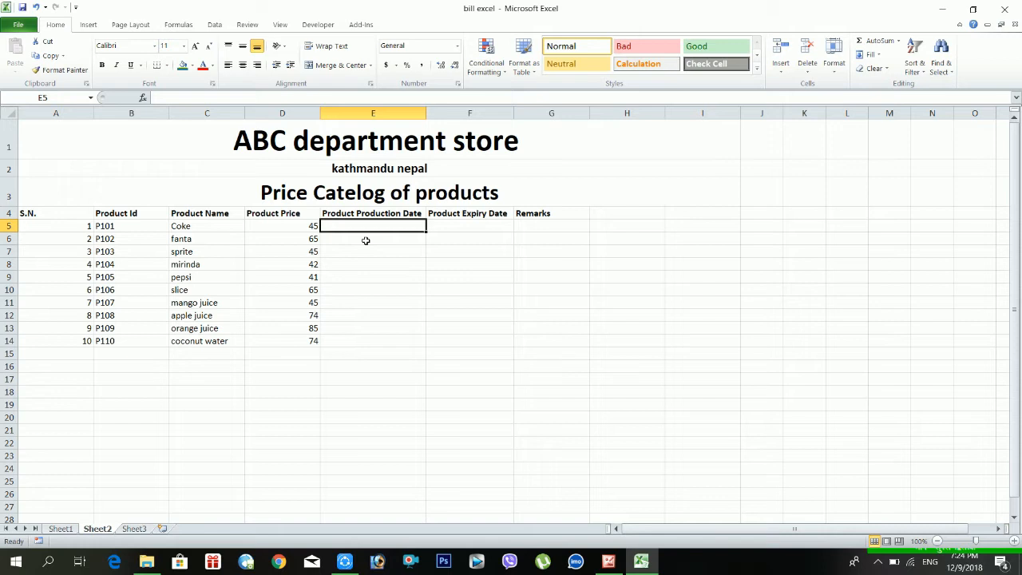
text(20)
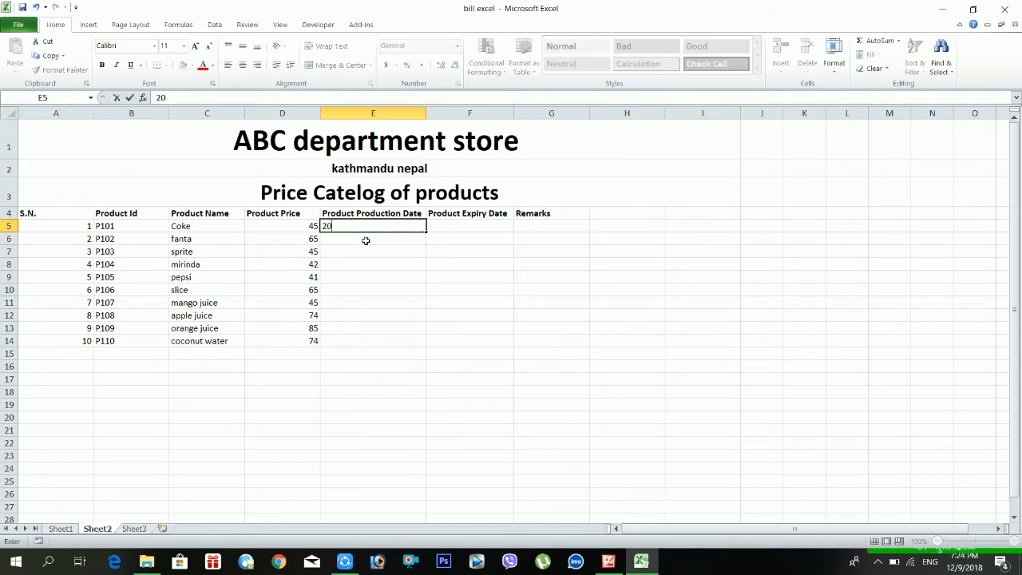
text(18/4/5)
key(Return)
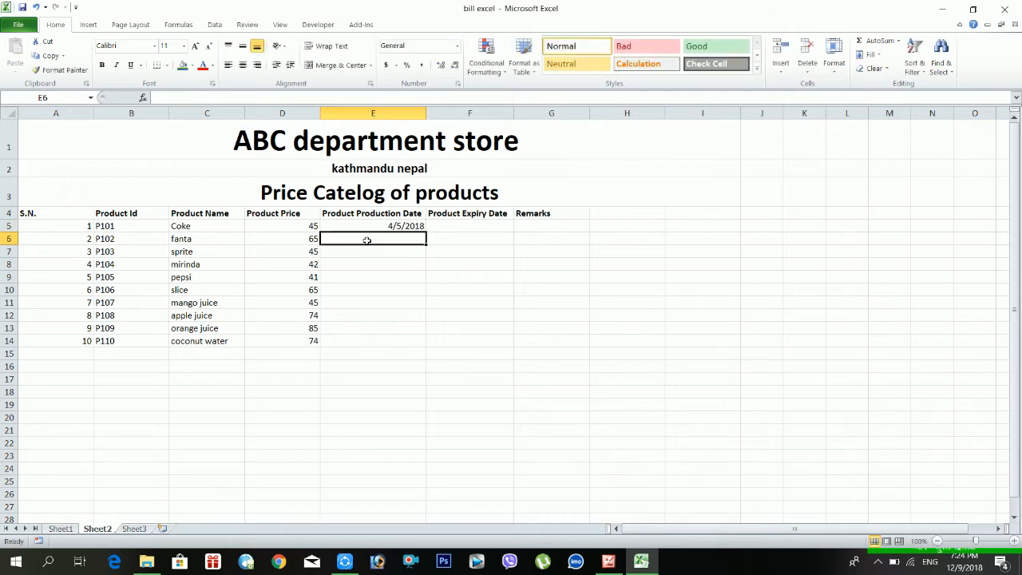
click(410, 227)
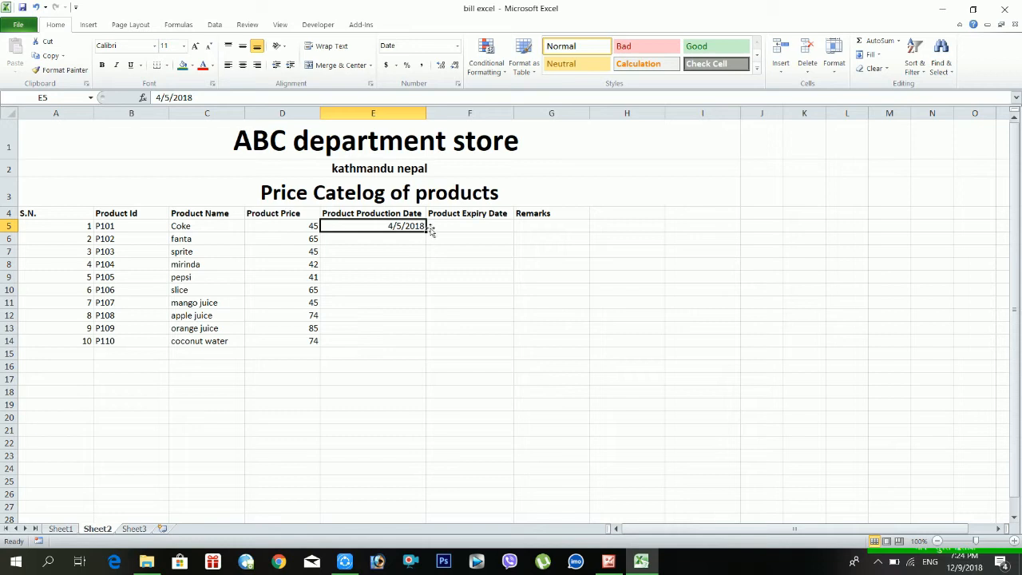
drag(427, 230, 449, 348)
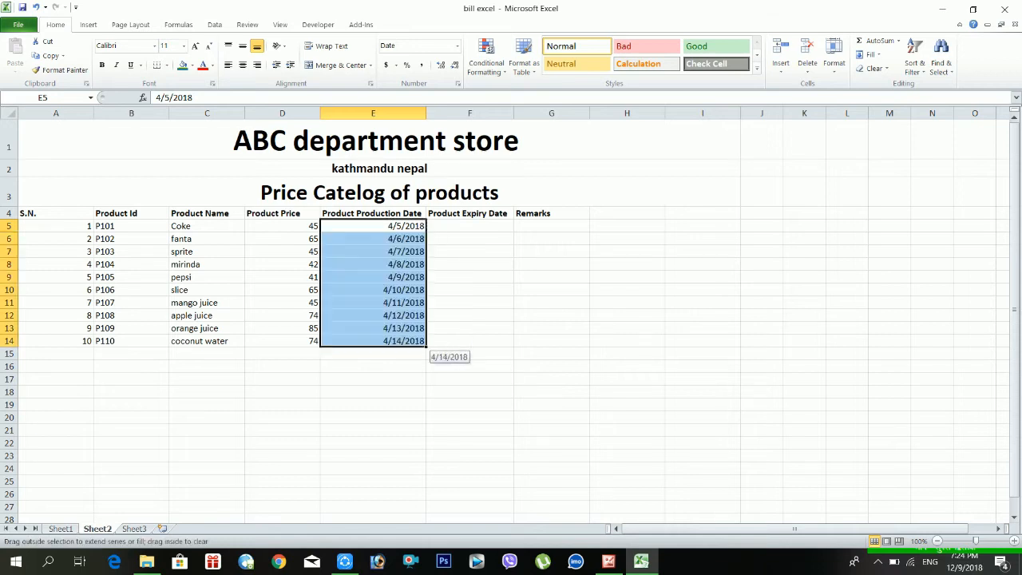
click(436, 252)
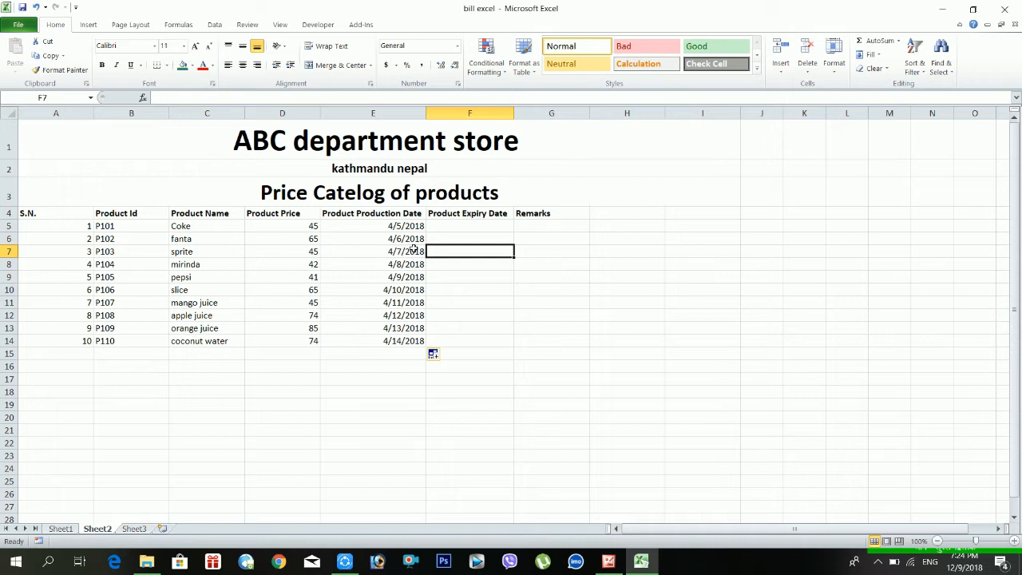
Enter the expiry date 2018/12/05 in F5 and fill the daily date series down to F14
click(463, 227)
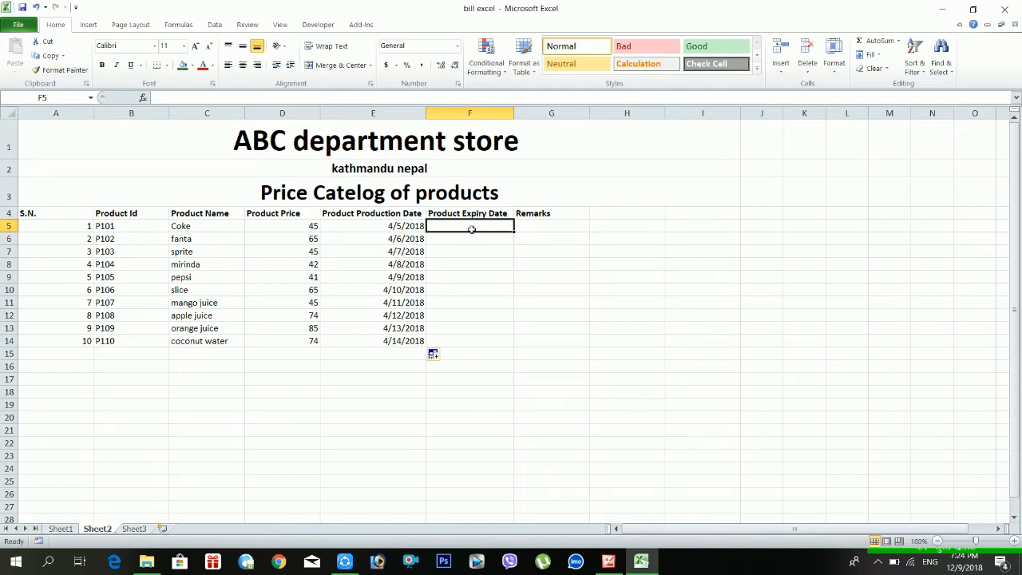
text(20)
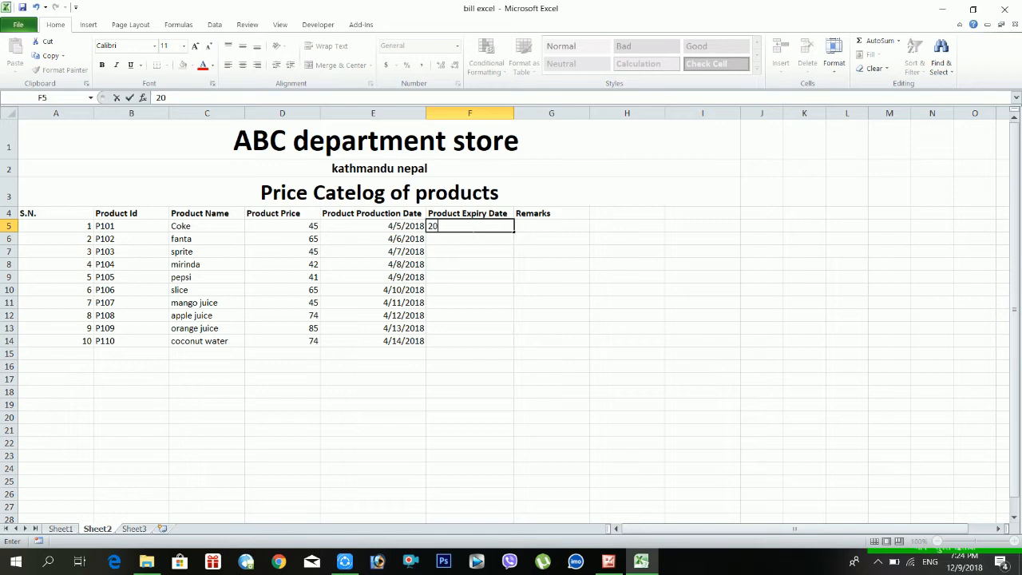
text(18/12/05)
key(Return)
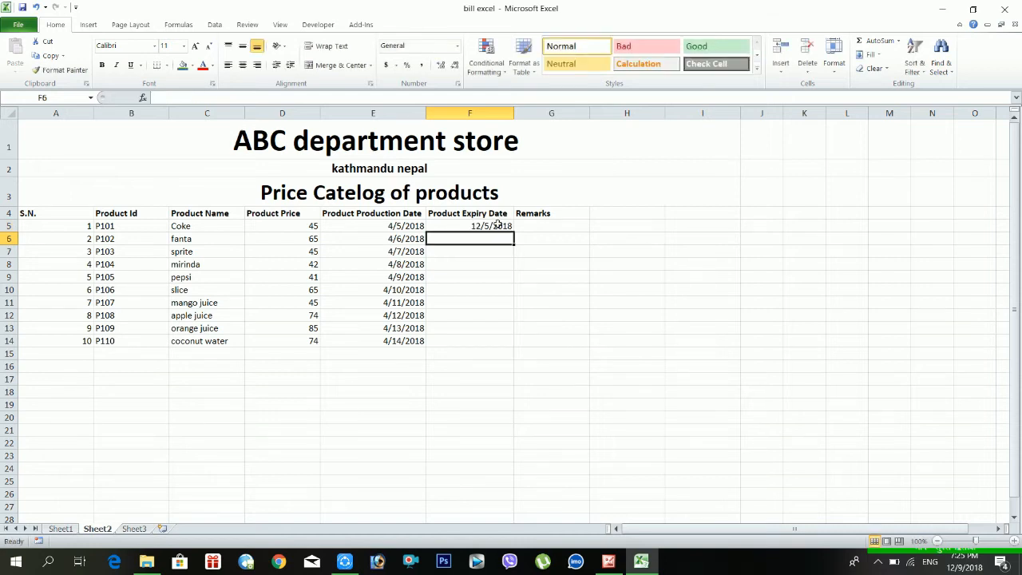
click(513, 228)
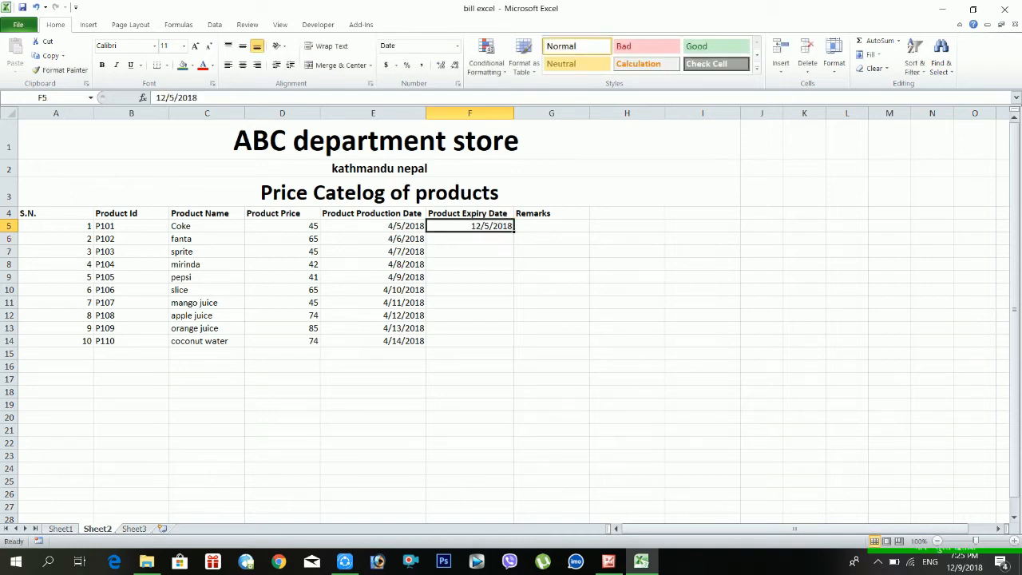
drag(516, 231, 519, 353)
click(595, 322)
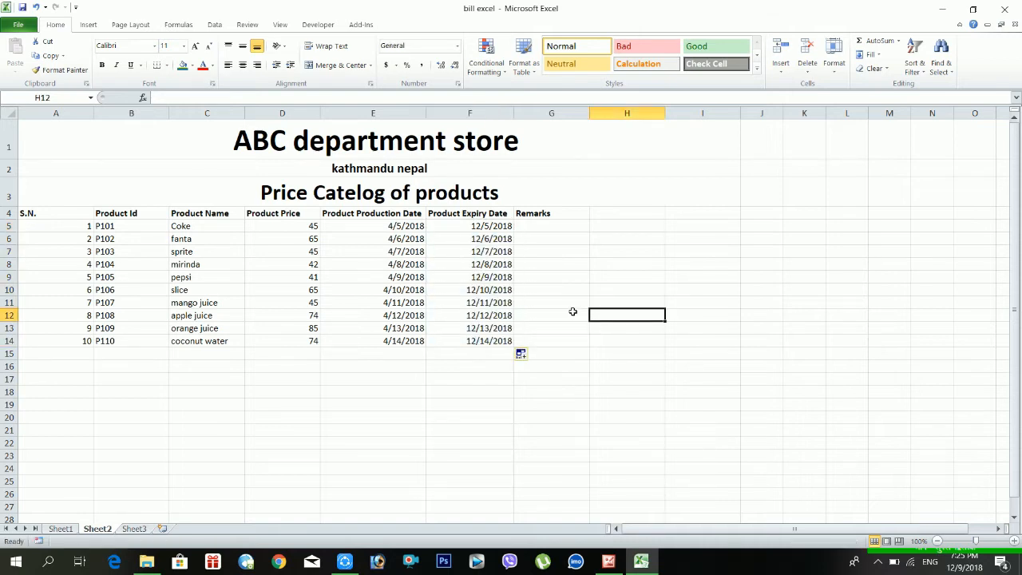
click(565, 227)
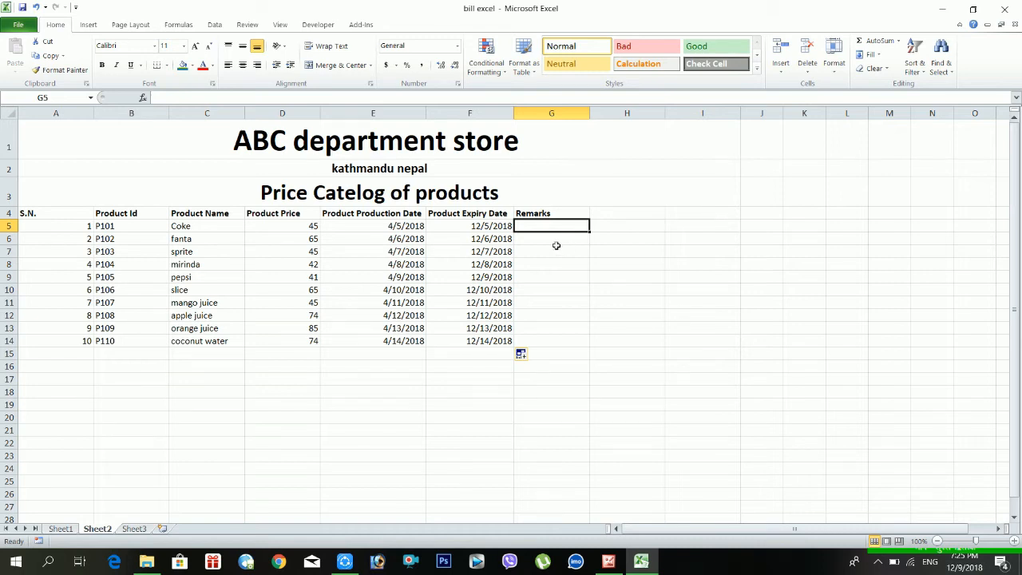
click(548, 305)
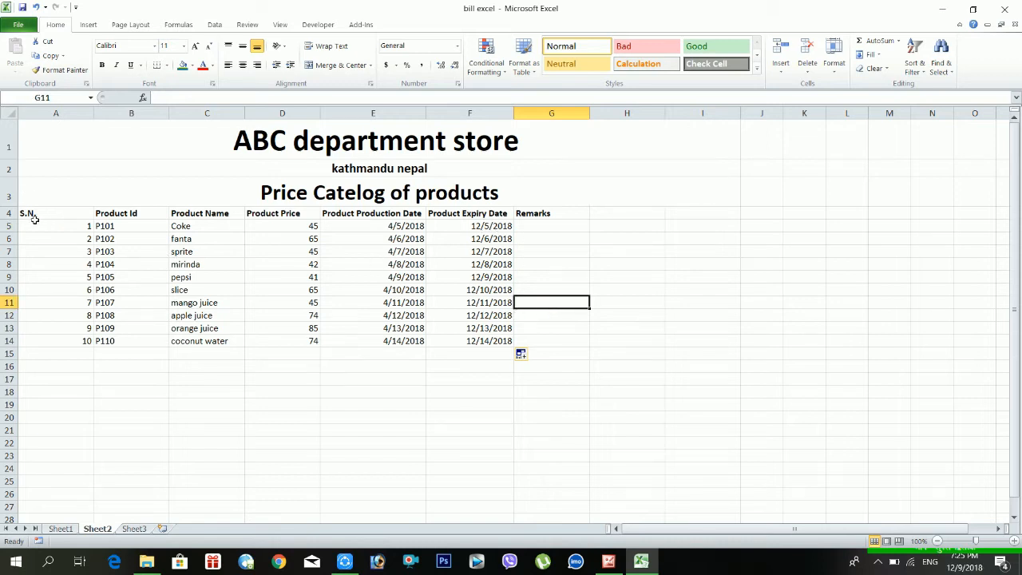
Center the headers and product data horizontally in the range A4:G14
drag(35, 218, 538, 342)
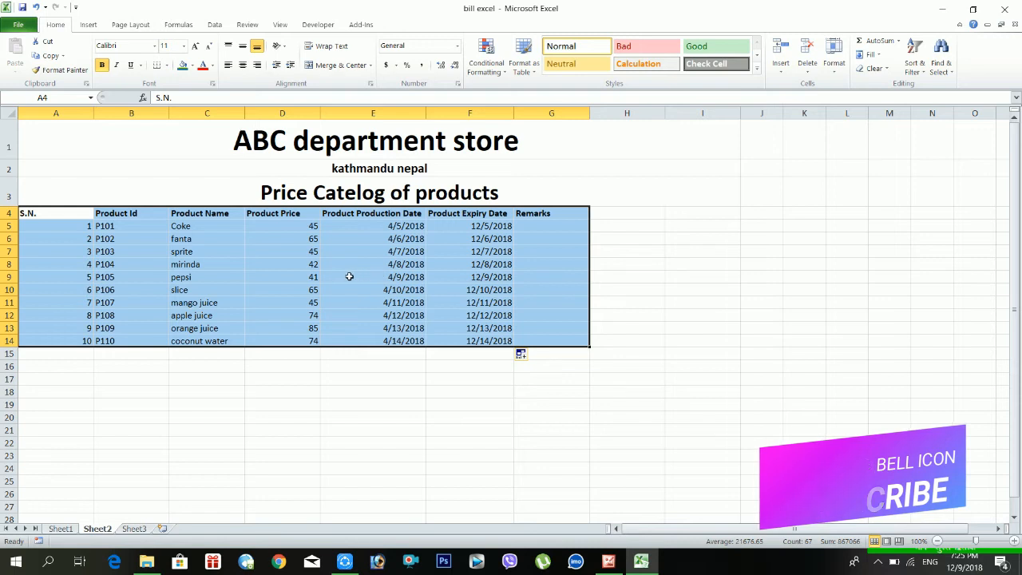
click(240, 68)
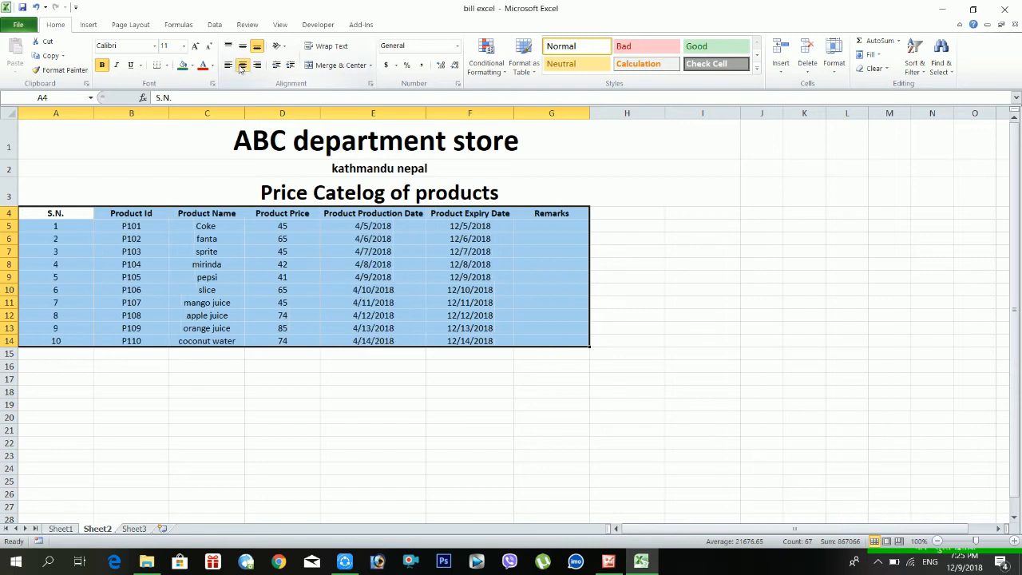
click(627, 281)
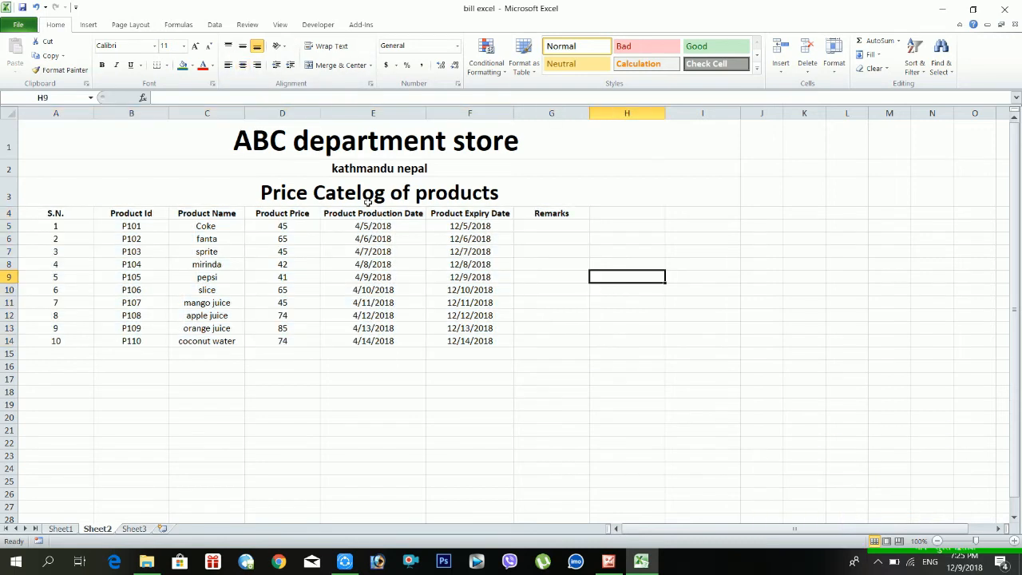
Fill the ABC department store title row with green and the kathmandu nepal row with dark red
click(267, 142)
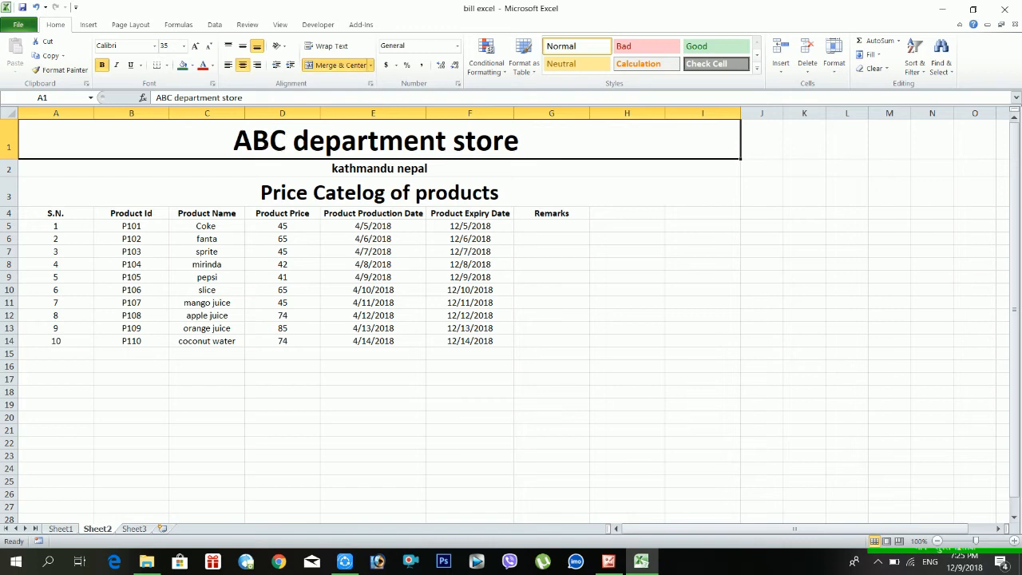
click(192, 65)
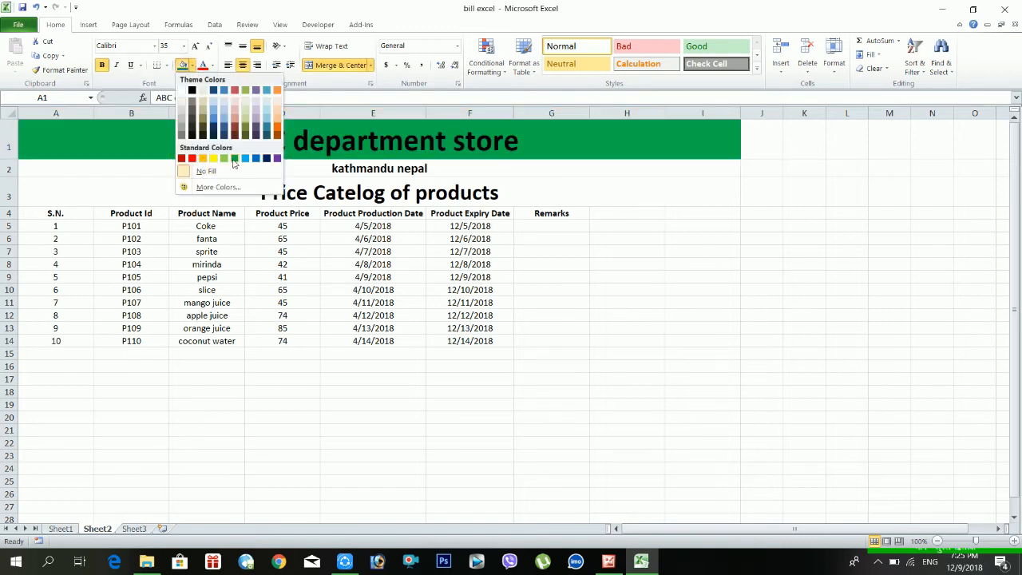
click(233, 160)
click(230, 168)
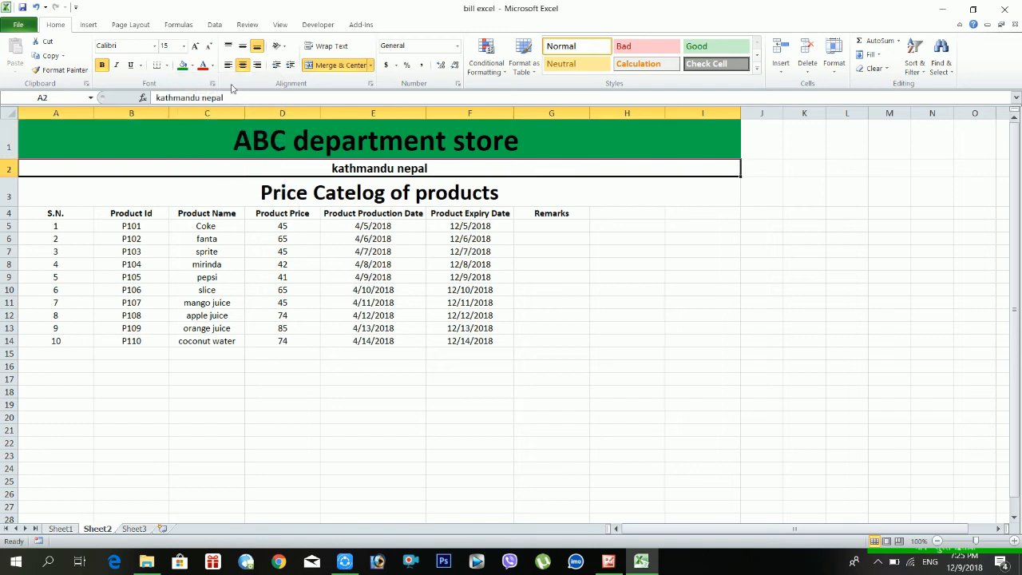
click(193, 65)
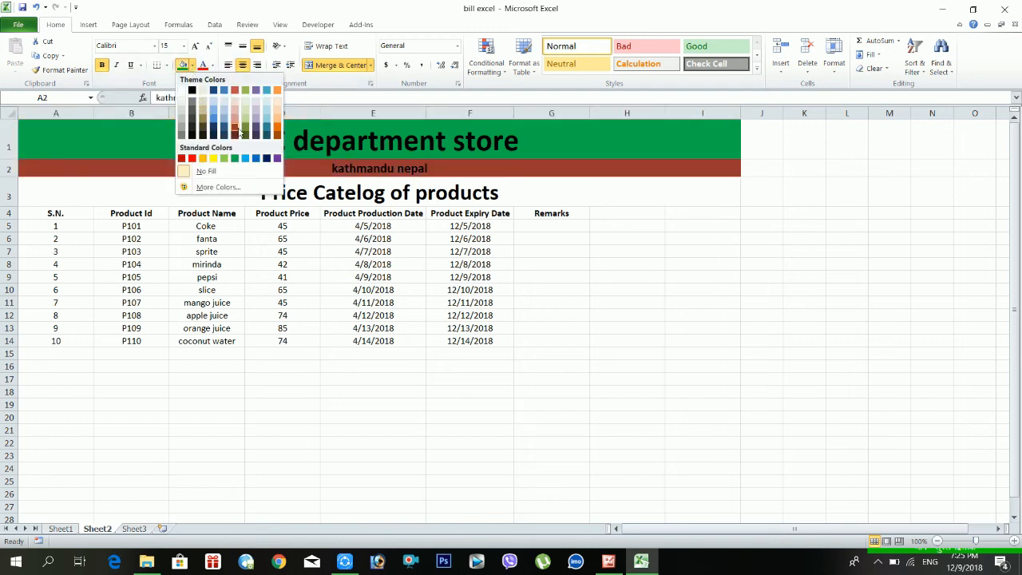
click(238, 130)
Fill the Price Catelog of products title row with dark orange-brown
click(298, 204)
click(193, 65)
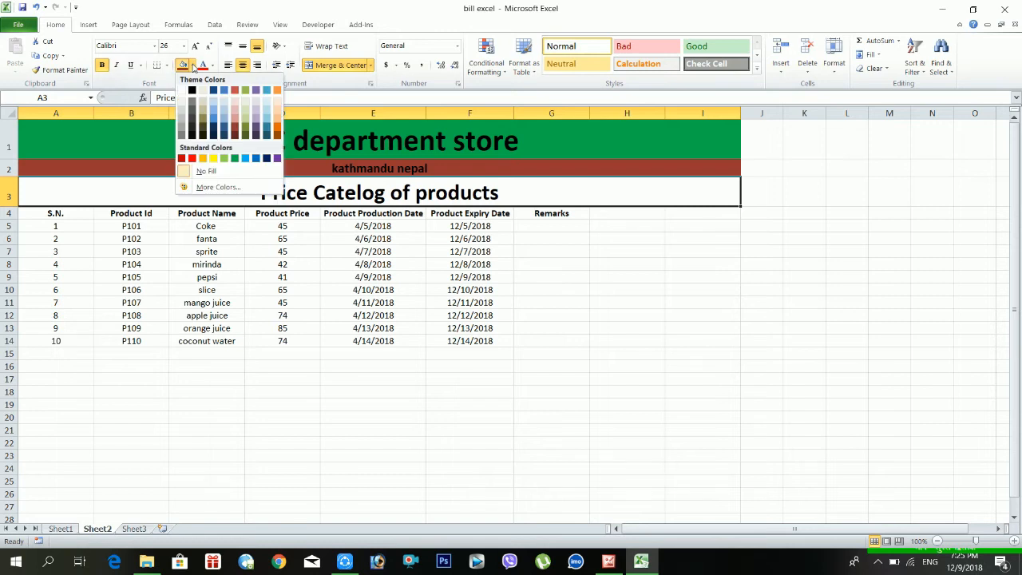
click(278, 134)
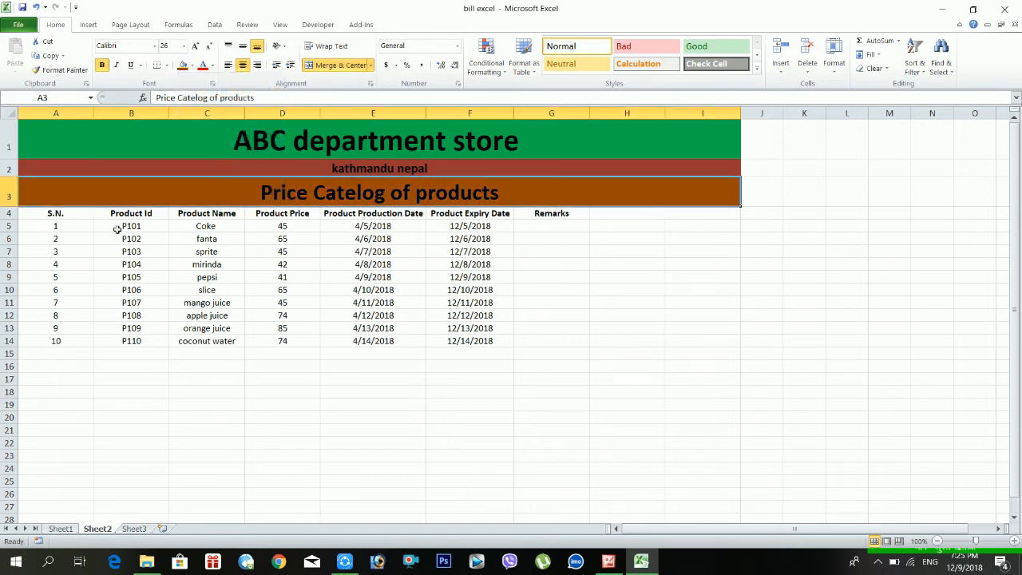
Fill the header row 4 and the alternate product rows 6, 8, 10, 12 and 14 with yellow across columns A to I
drag(56, 215, 736, 221)
drag(56, 238, 707, 237)
ctrl+click(68, 263)
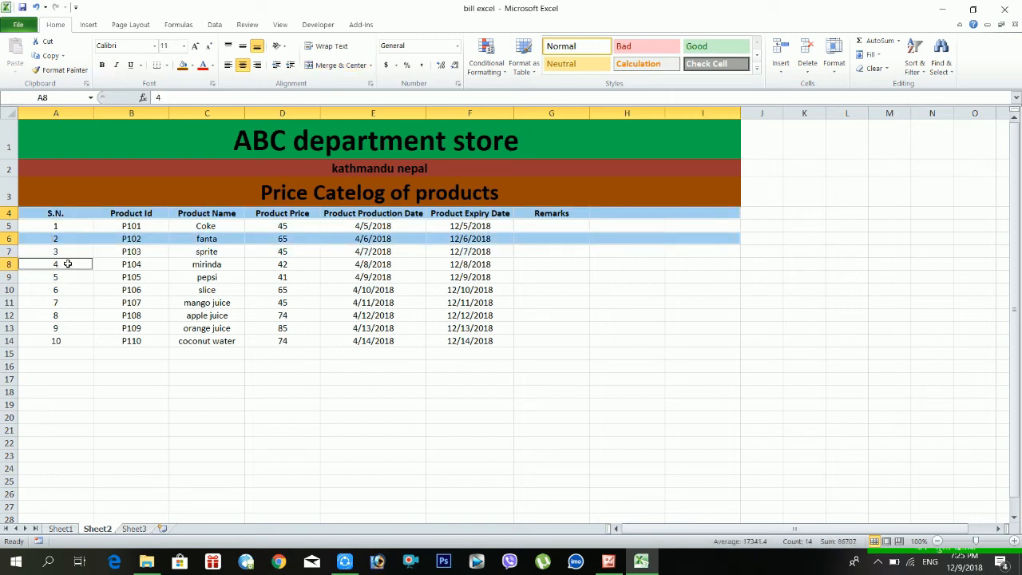
drag(68, 264, 734, 270)
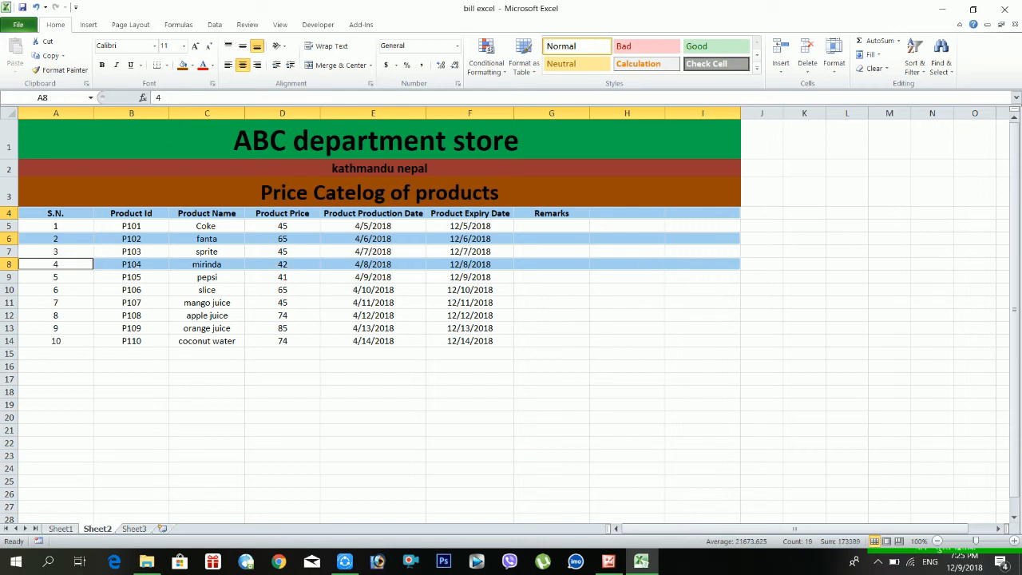
drag(44, 292, 703, 291)
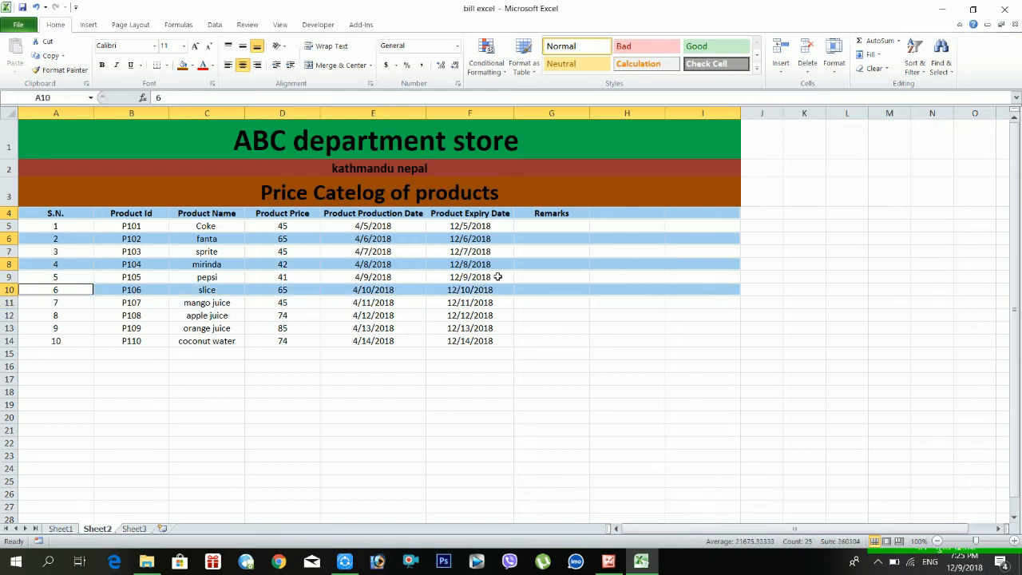
drag(48, 314, 701, 319)
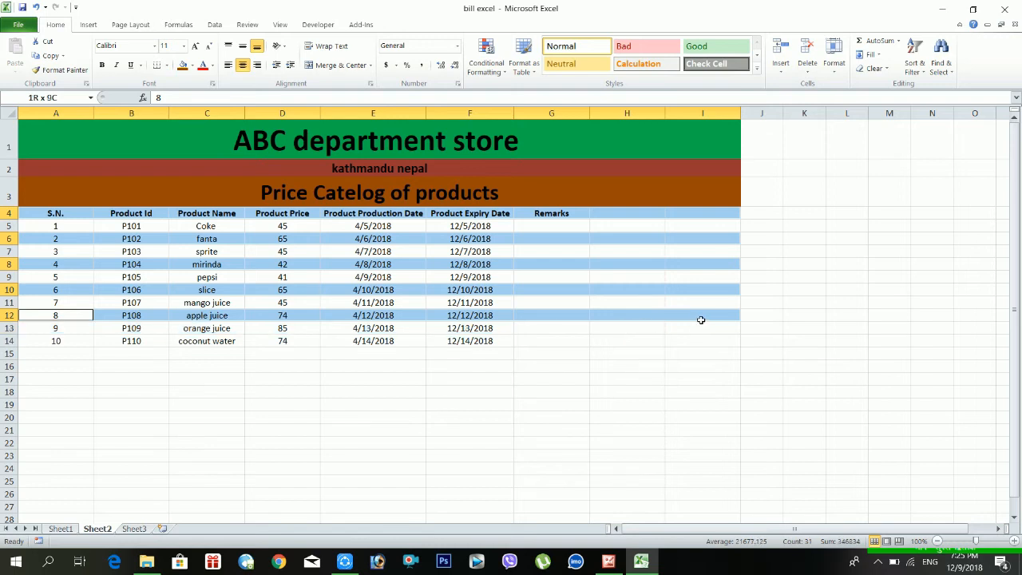
drag(40, 345, 730, 349)
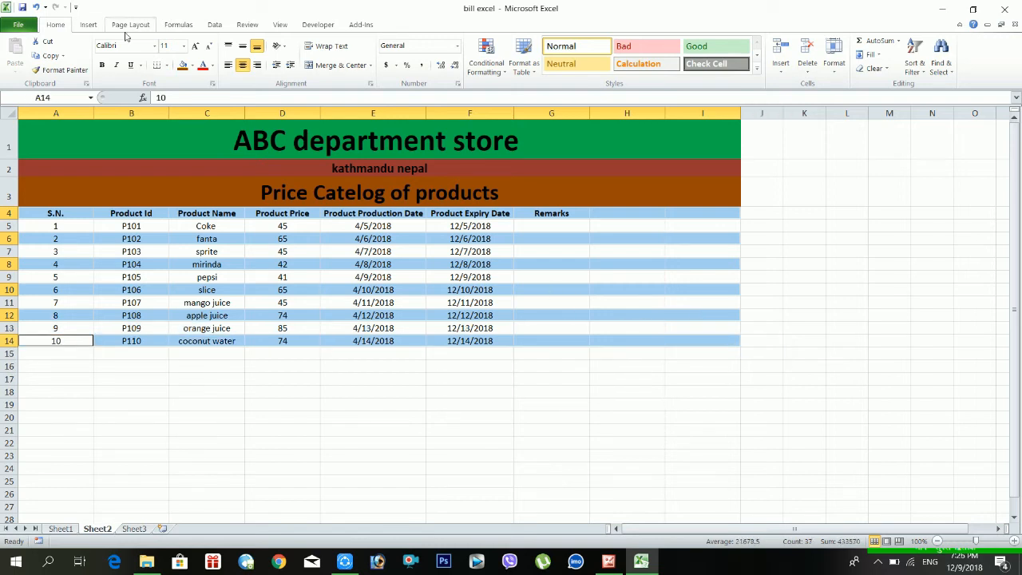
click(193, 65)
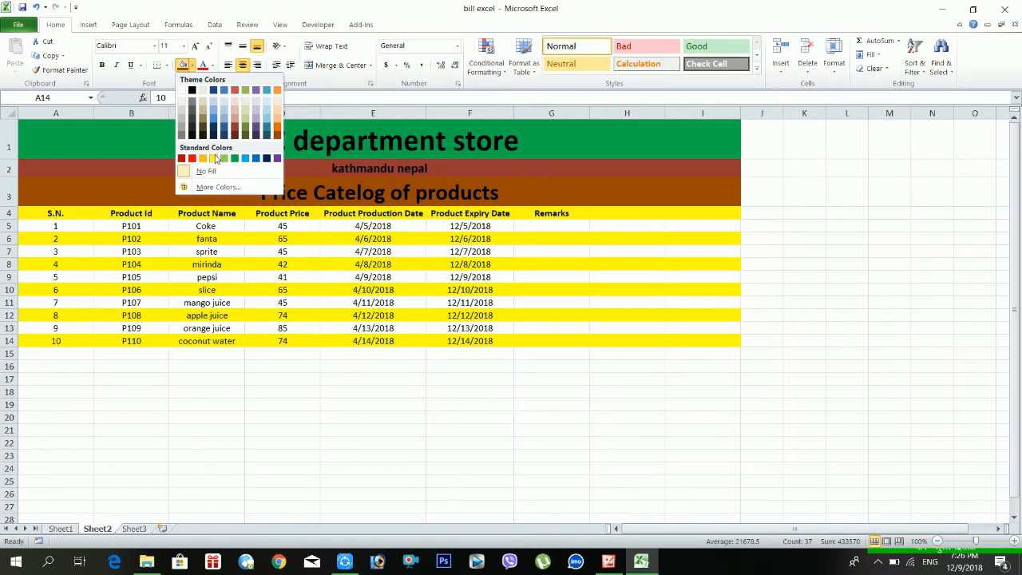
click(213, 158)
click(550, 404)
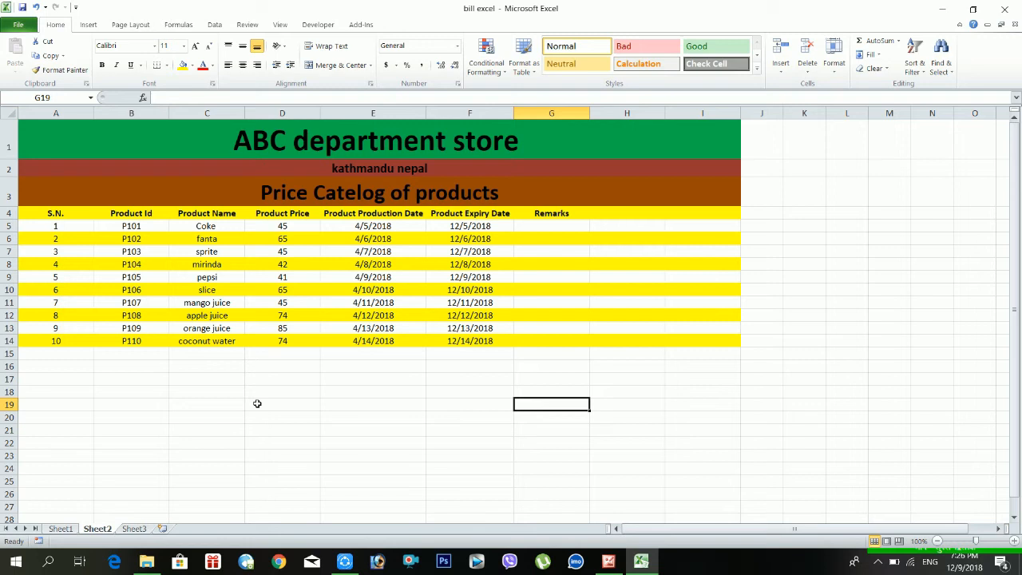
Copy the Product Name and Product Price headers with the Coke entry from C4:D5 and paste them at C16
click(222, 378)
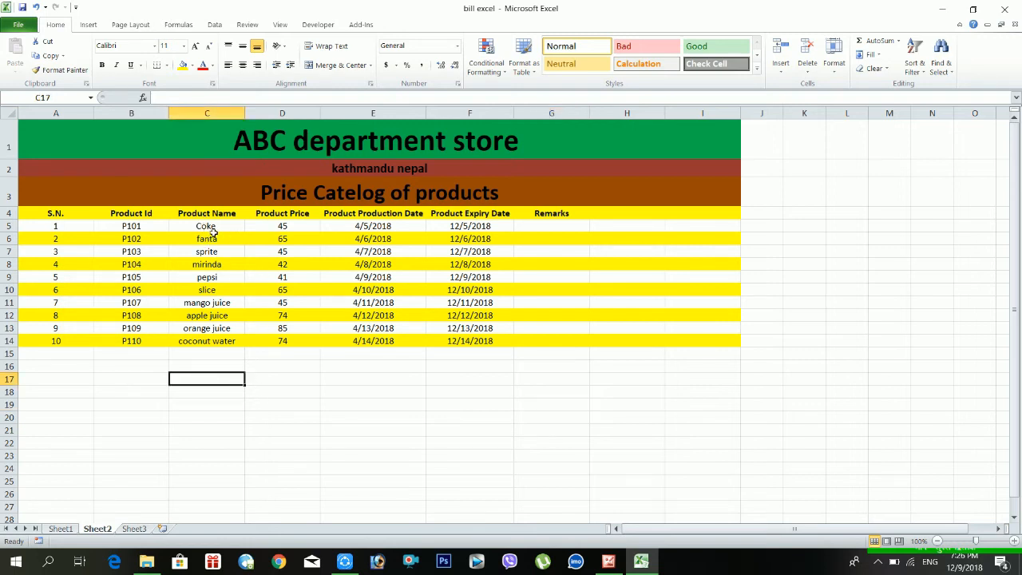
drag(218, 218, 268, 233)
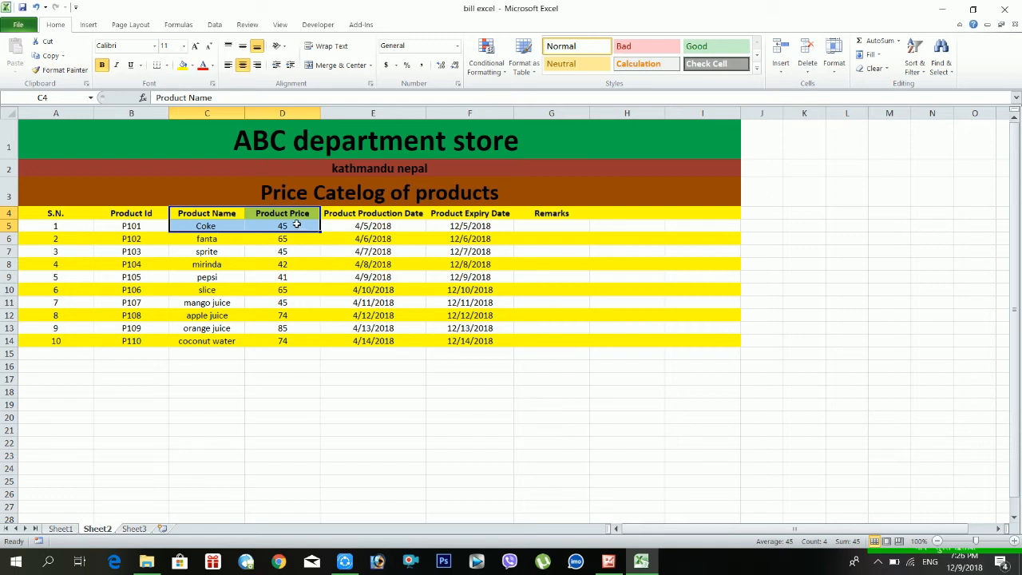
right_click(218, 228)
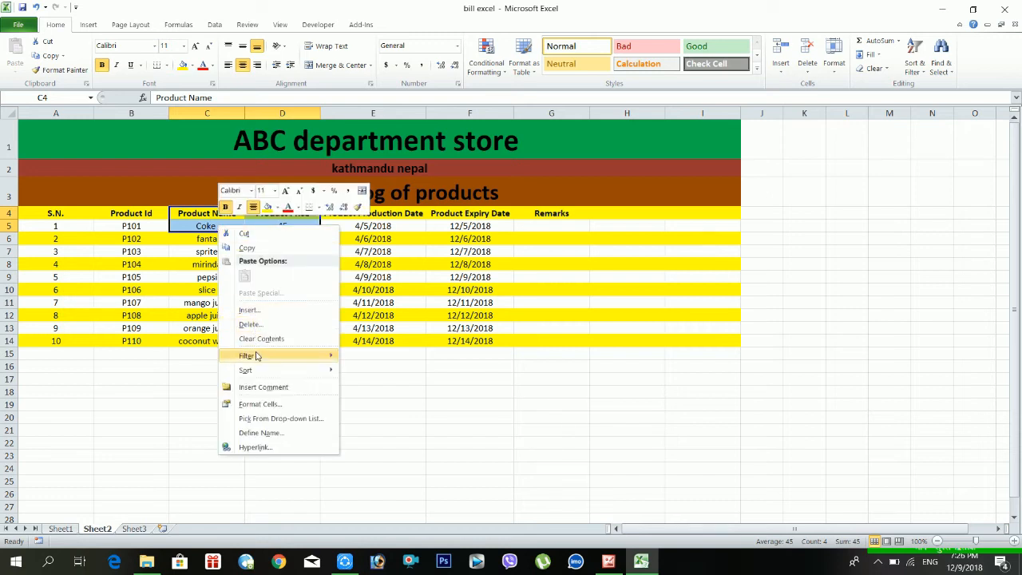
mouse_move(257, 354)
click(244, 248)
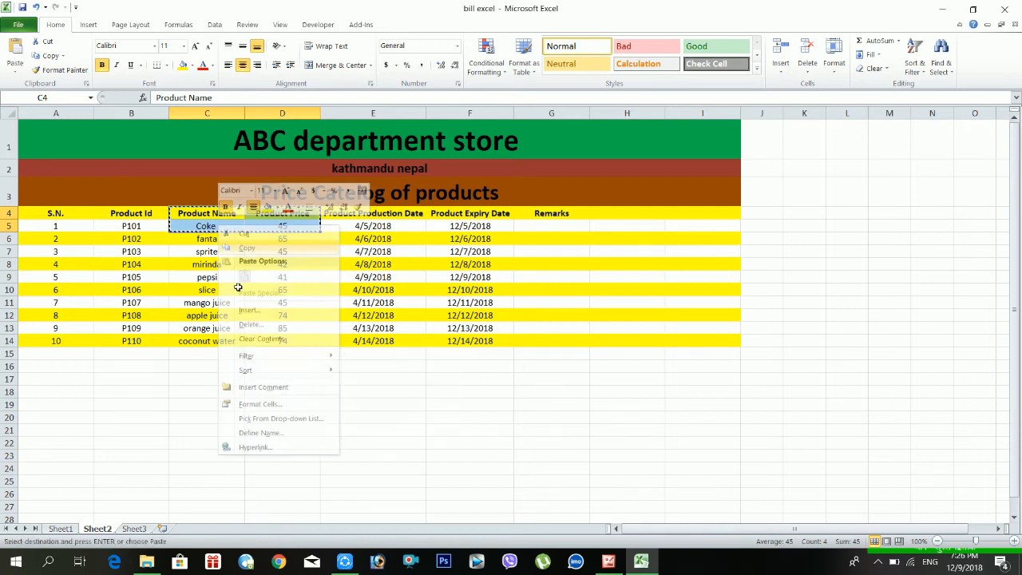
click(199, 372)
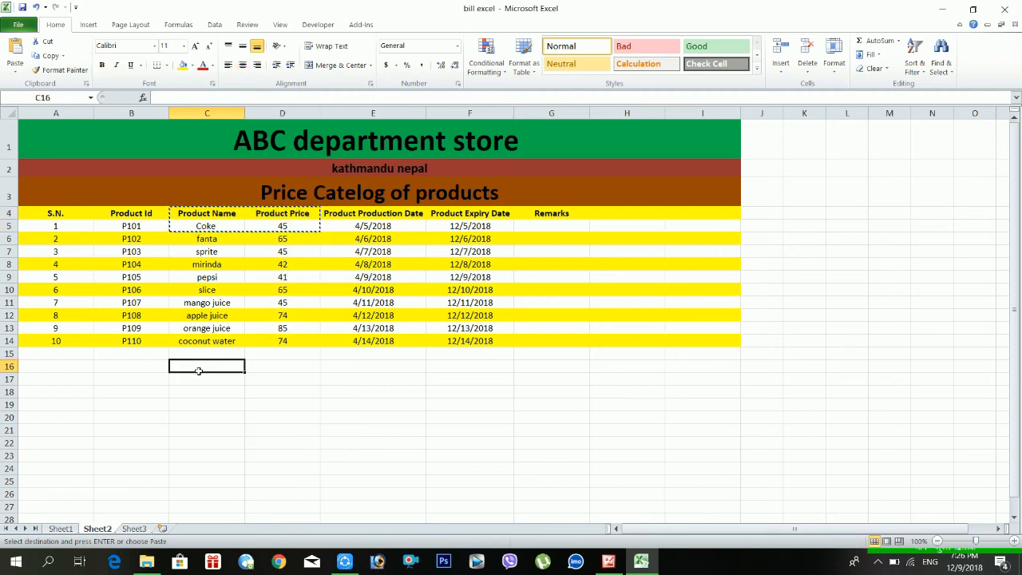
right_click(197, 371)
click(183, 372)
right_click(194, 367)
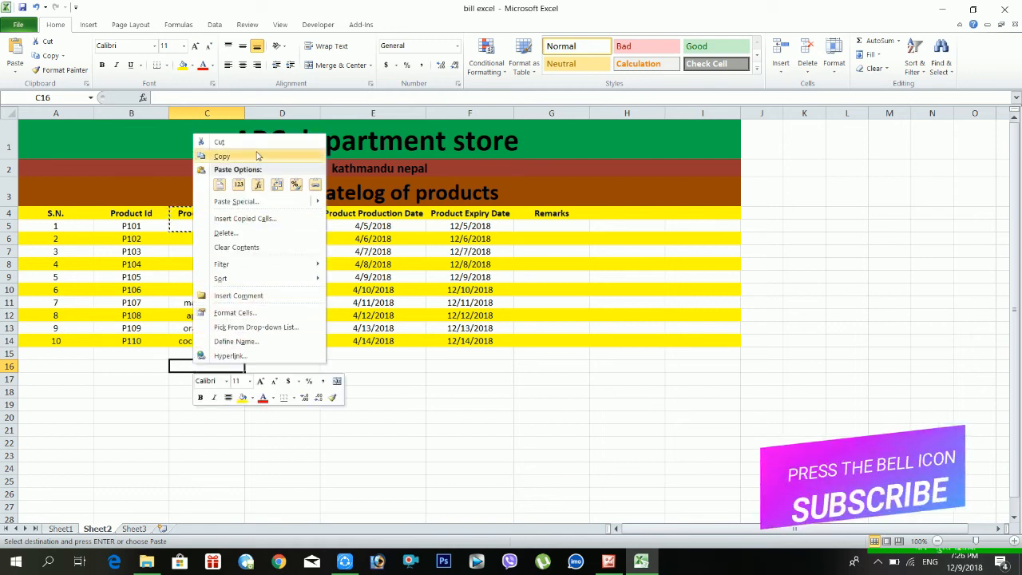
click(177, 370)
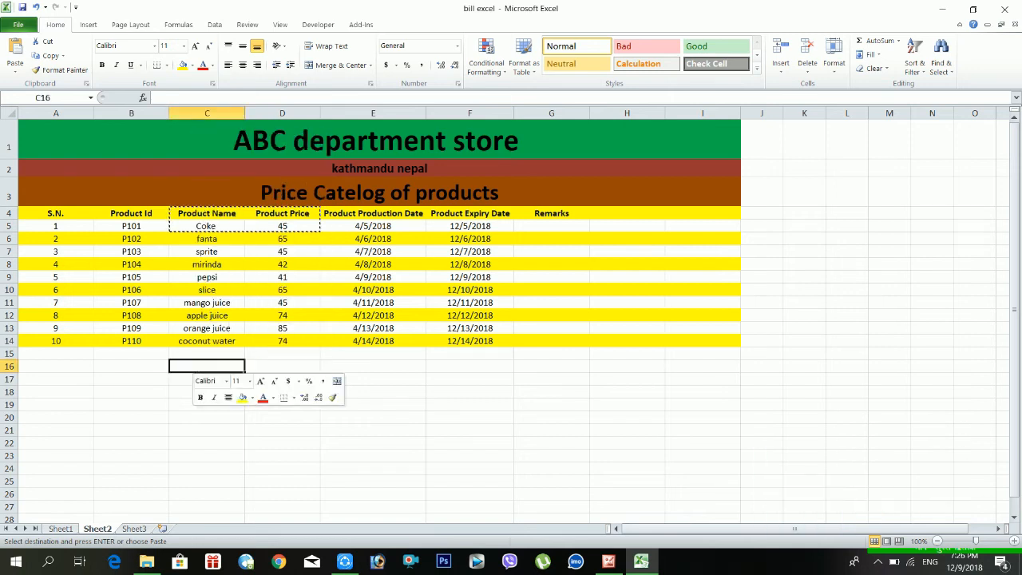
right_click(177, 366)
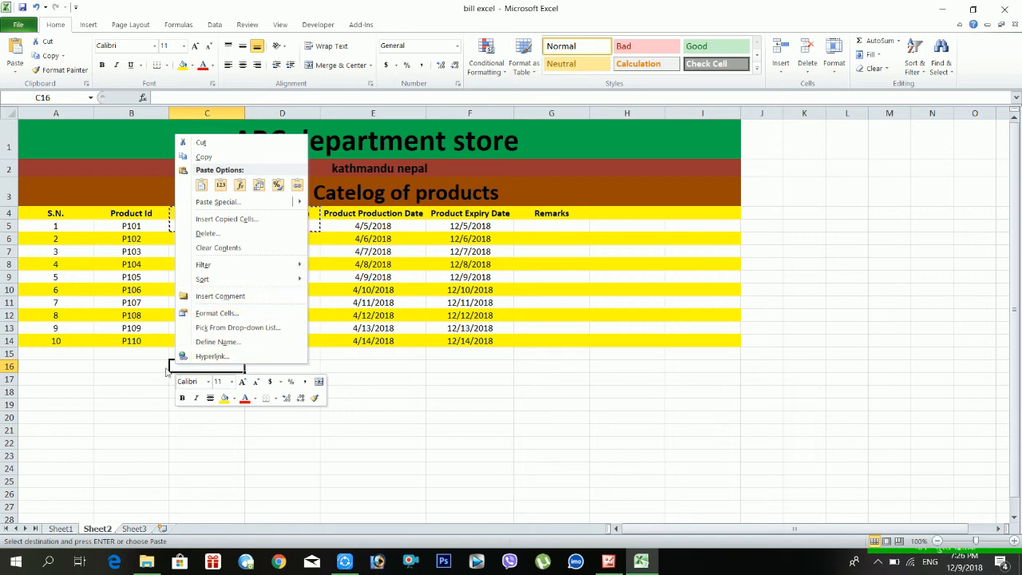
click(177, 366)
key(ctrl+v)
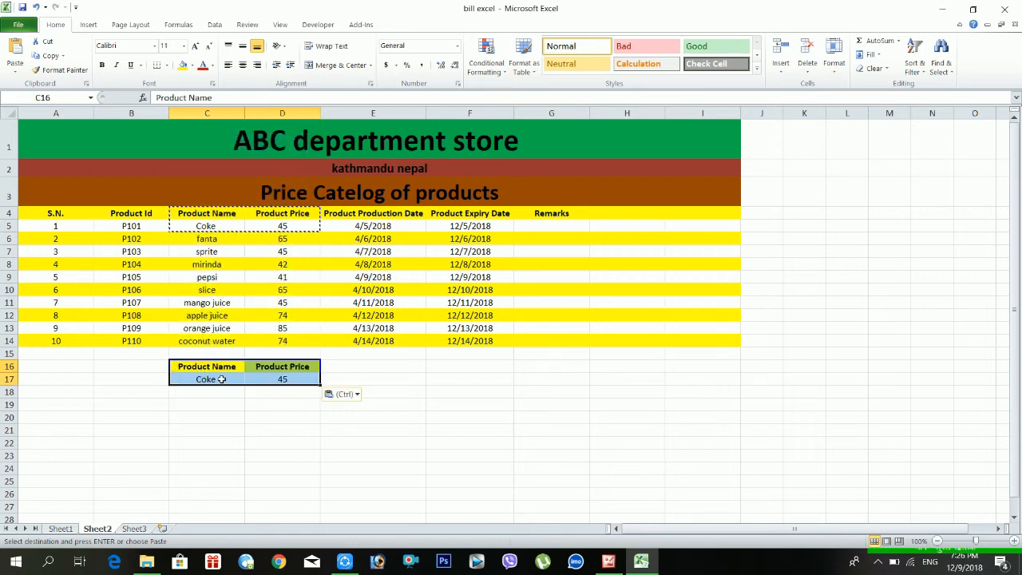
click(242, 420)
Enter the formula =vlookup(C17,C5:D14,2,0) in D17 to look up the product's price by its name
click(293, 381)
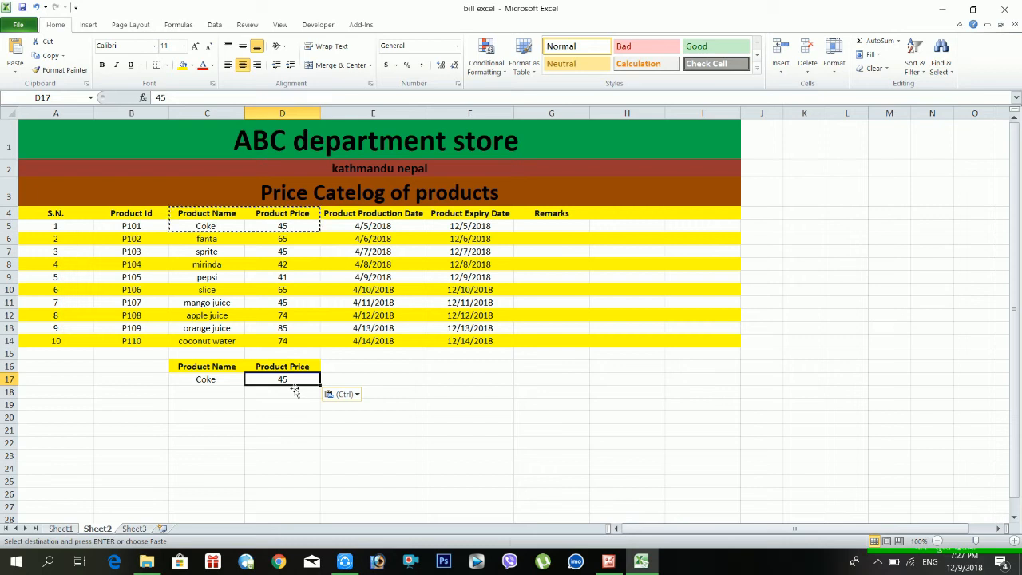
text(=)
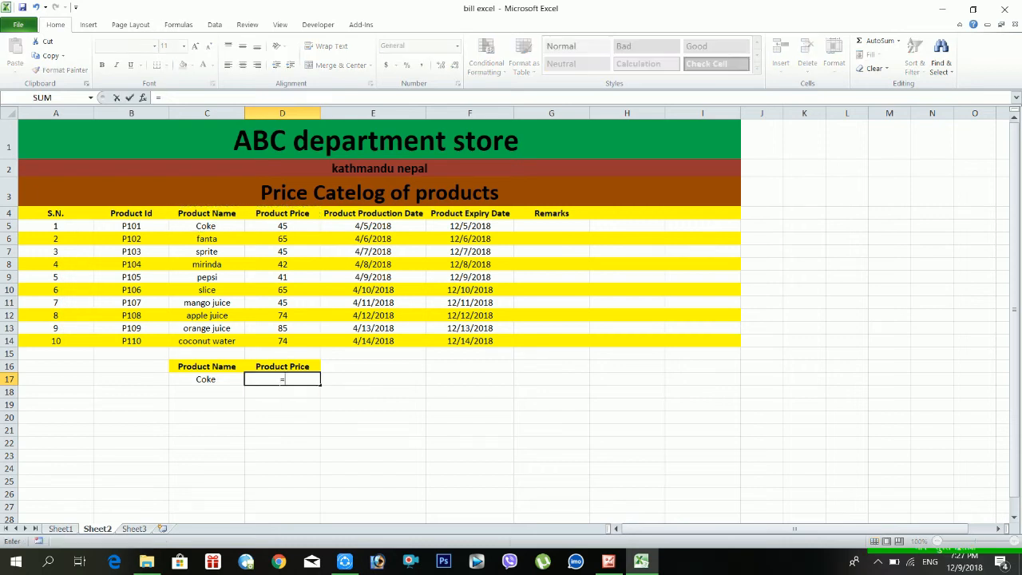
text(vlookup)
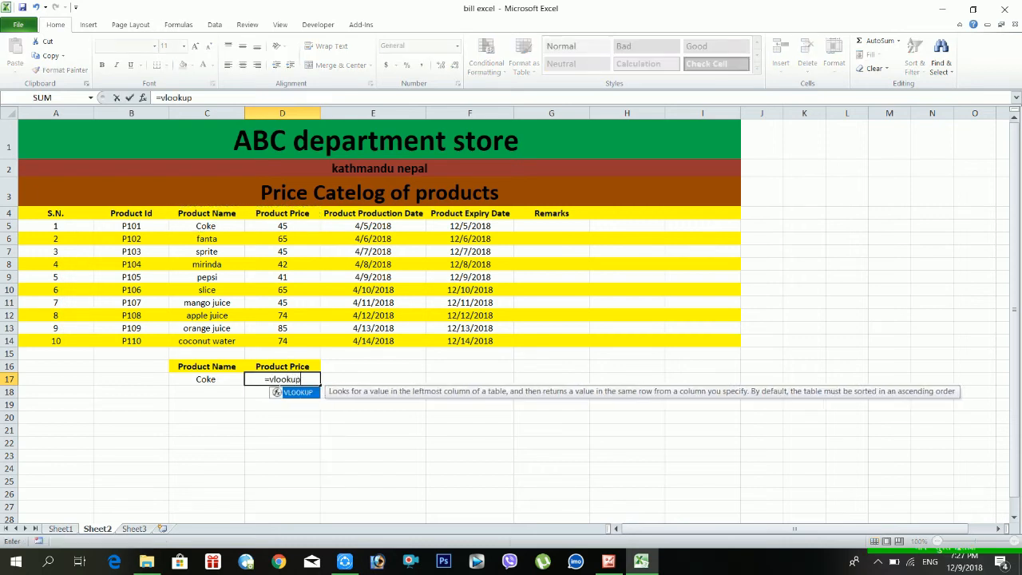
text(()
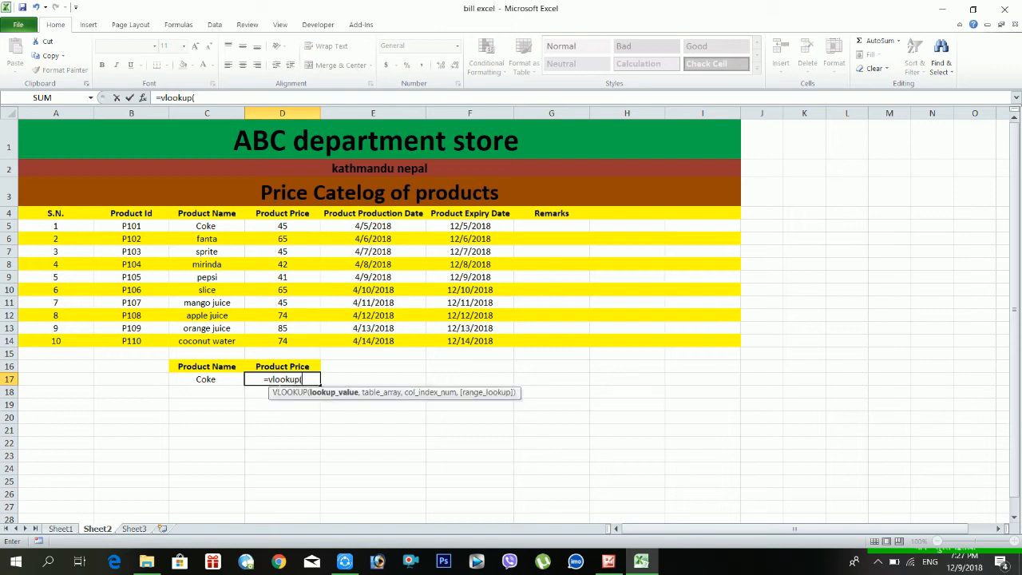
click(217, 380)
text(,)
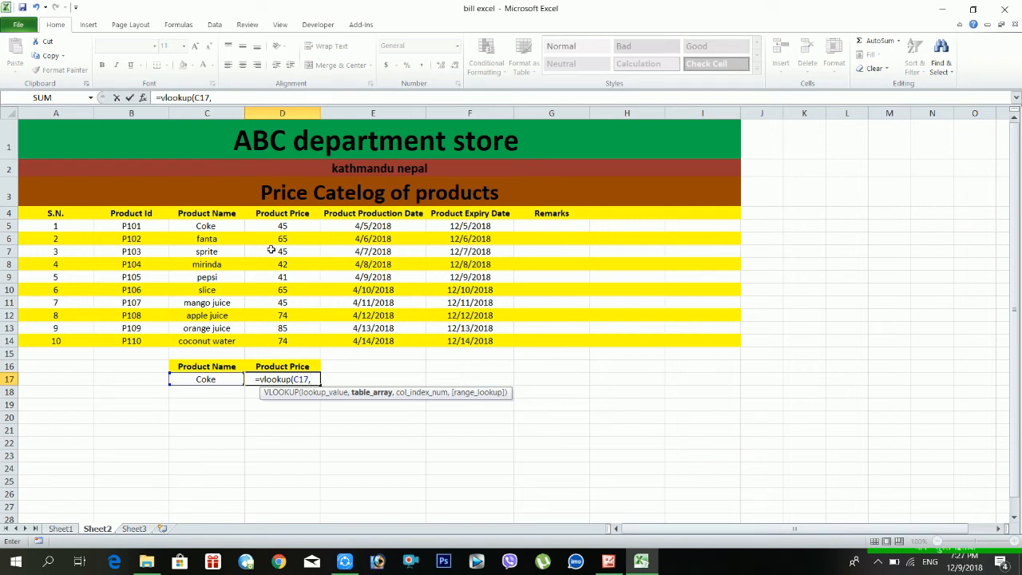
click(217, 229)
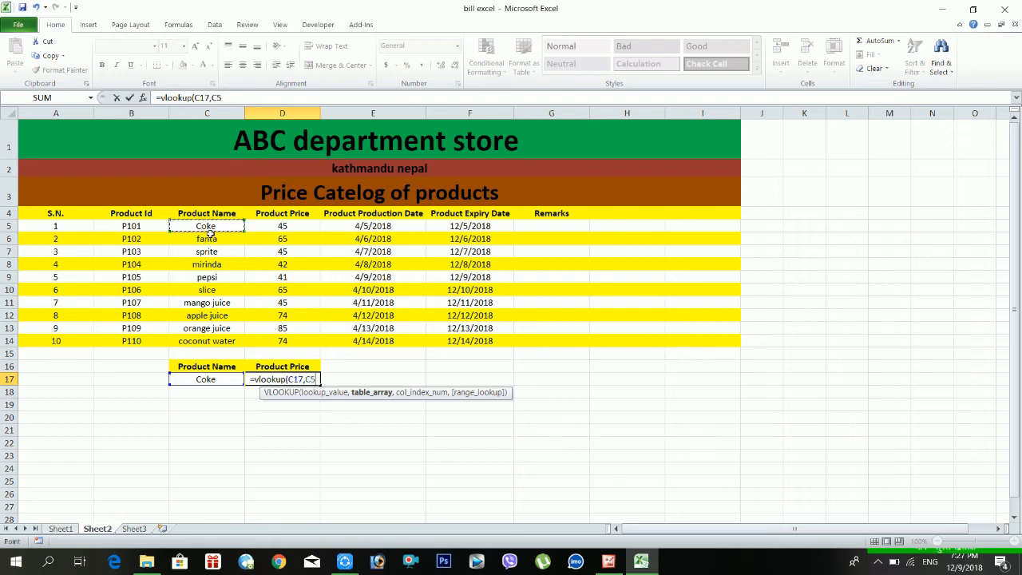
drag(225, 233, 282, 232)
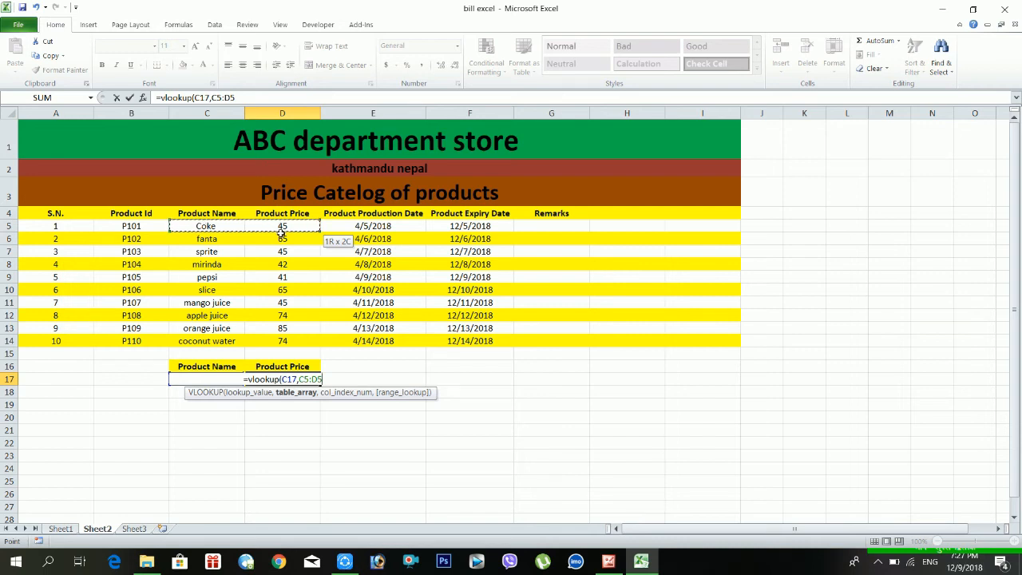
drag(282, 231, 301, 350)
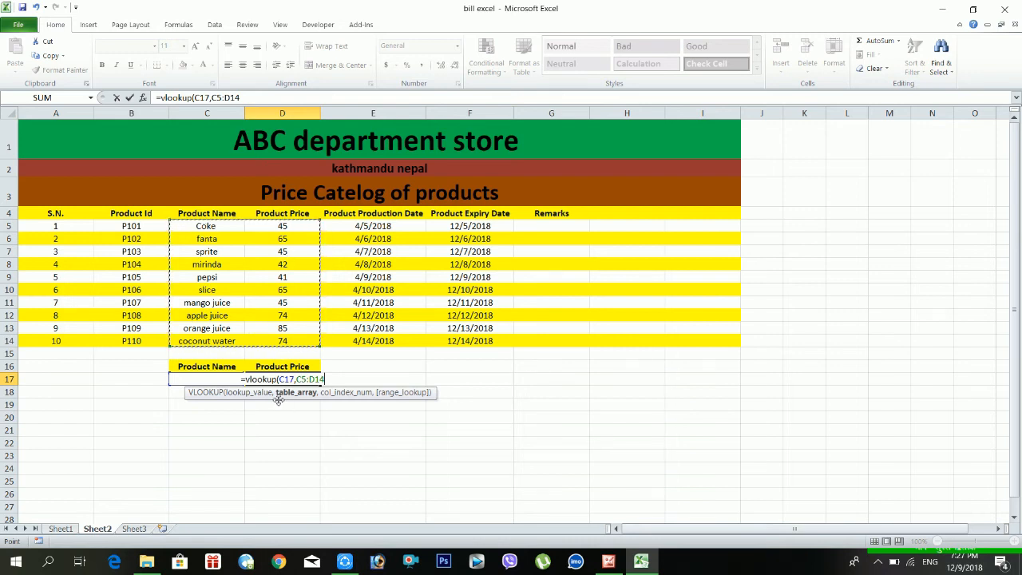
text(,)
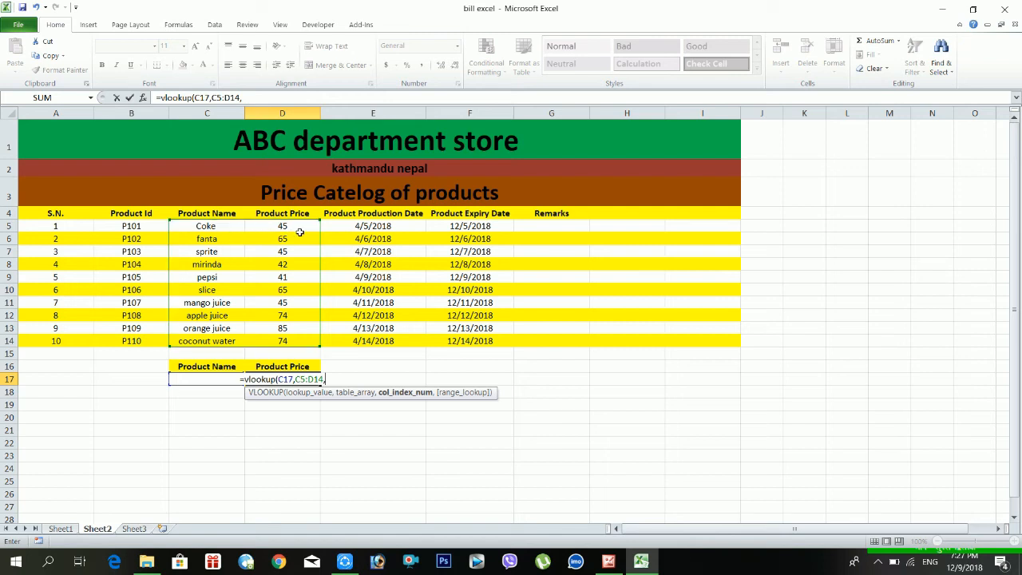
text(2)
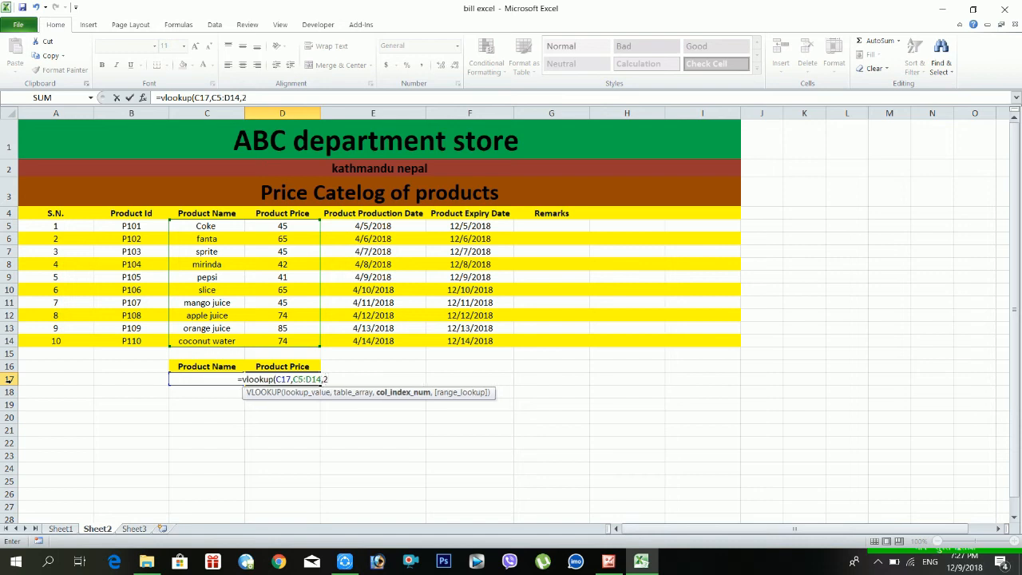
text(,)
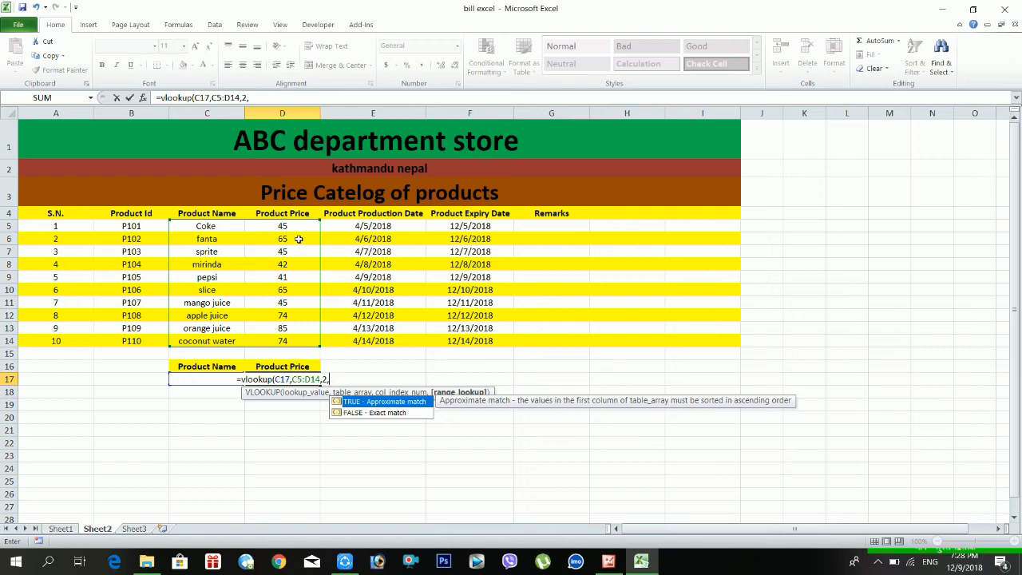
text(0)
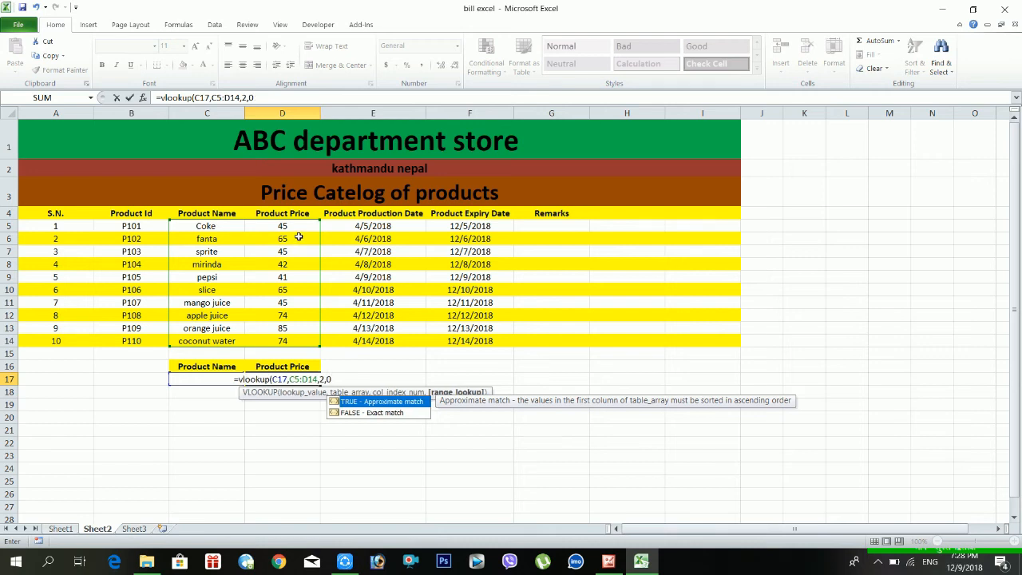
text())
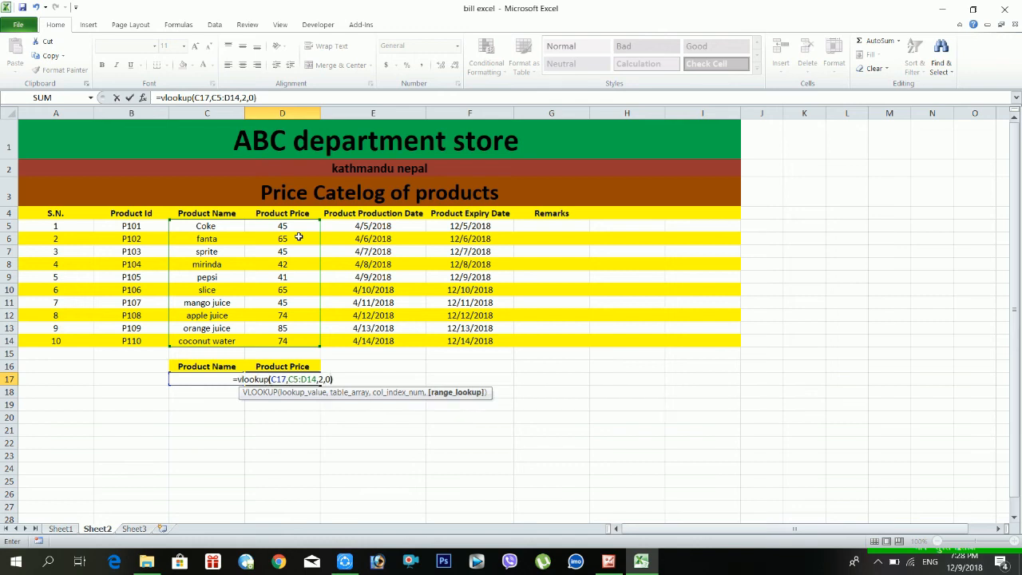
key(Return)
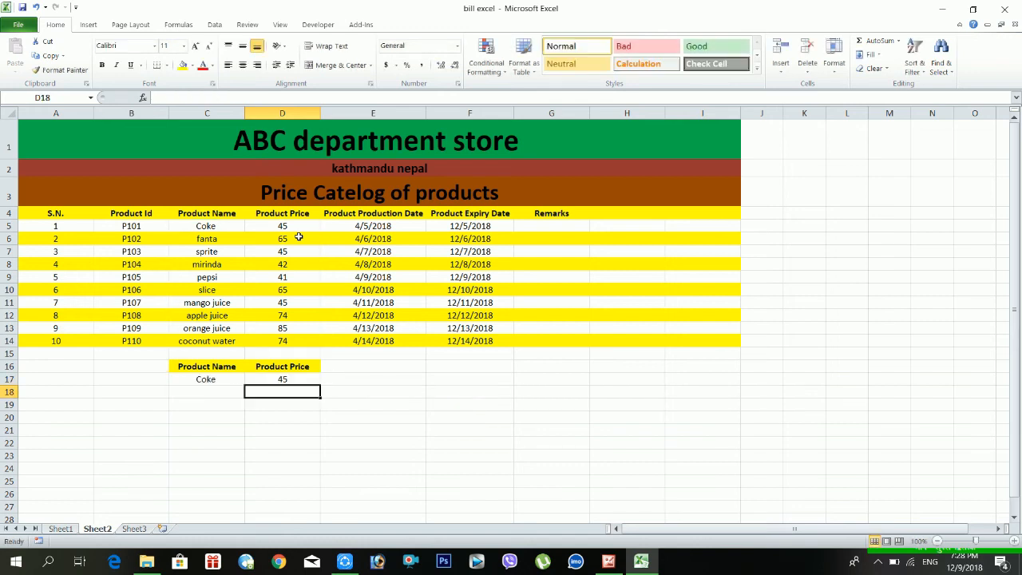
click(223, 381)
click(277, 383)
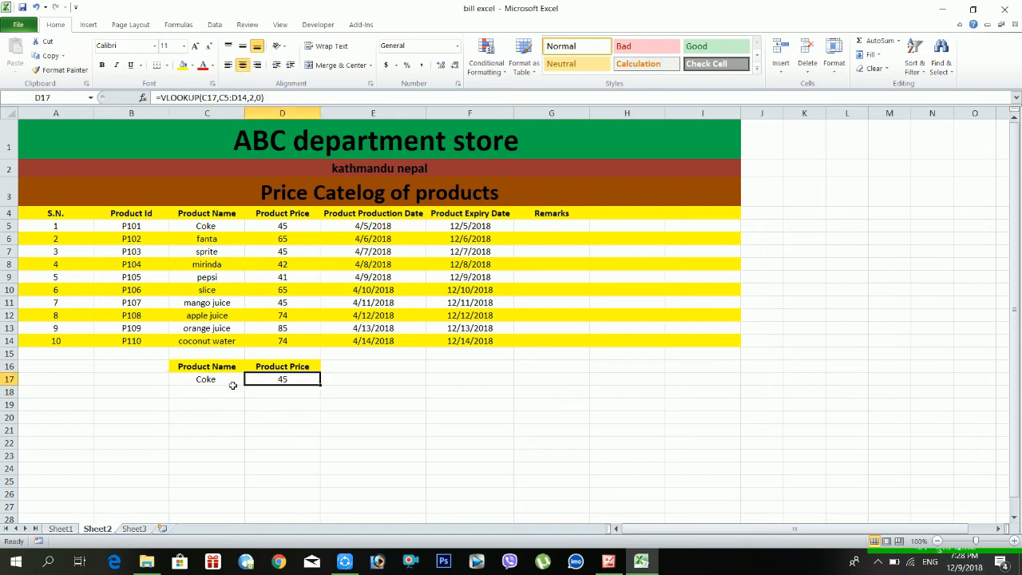
Add list data validation to the product name cell C17, using =$C$5:$C$14 as the source
click(231, 382)
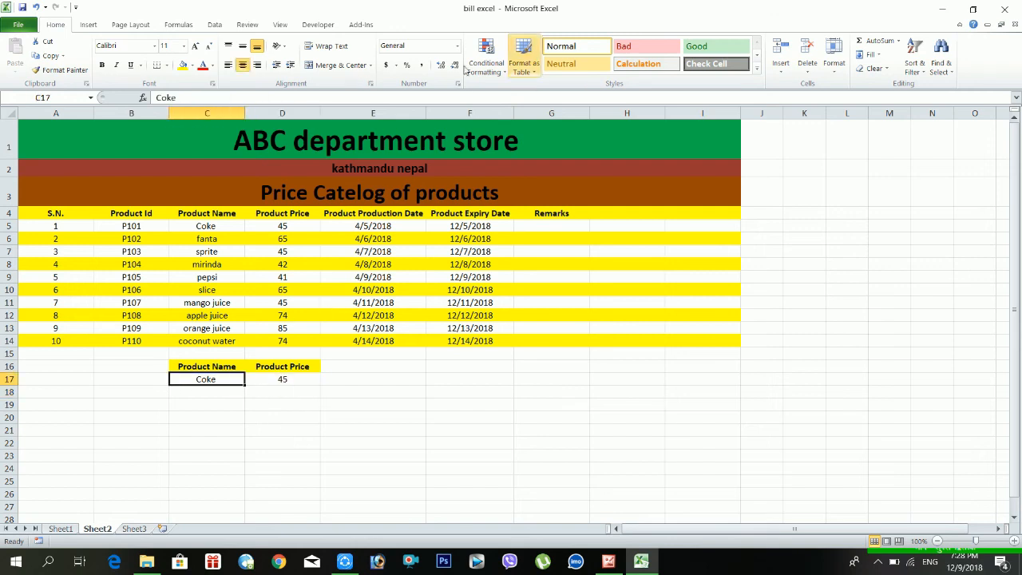
click(214, 25)
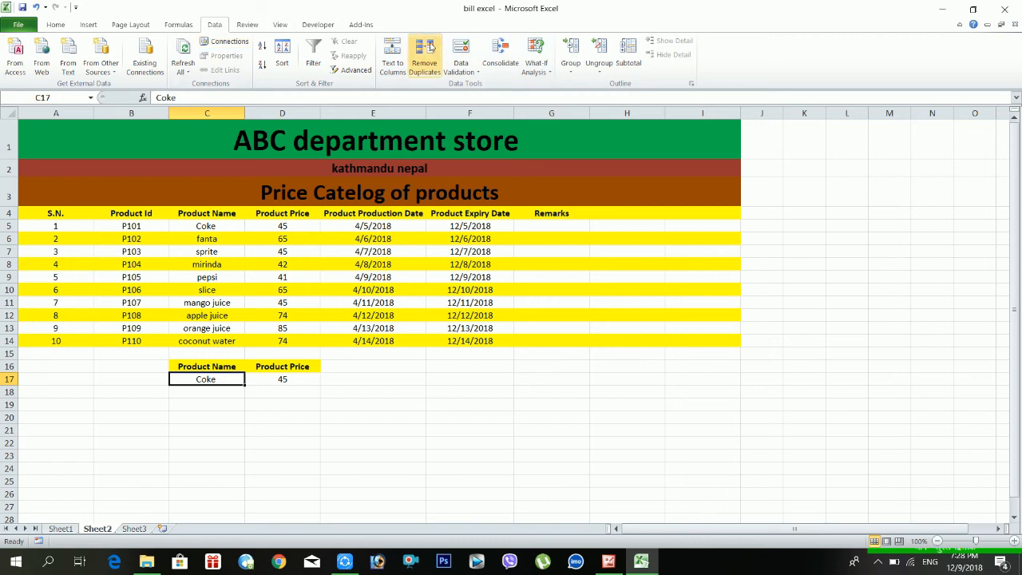
click(468, 64)
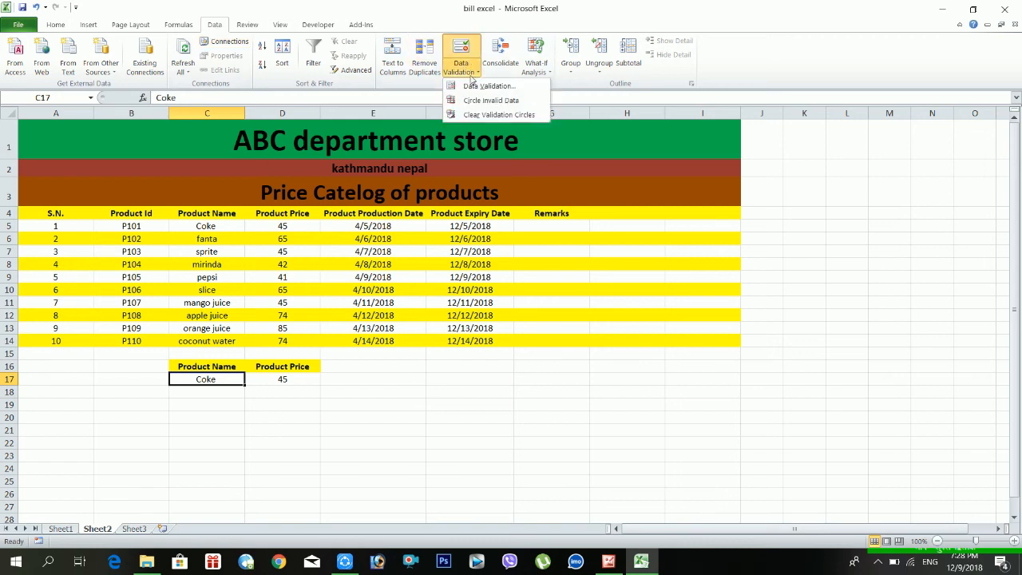
click(476, 86)
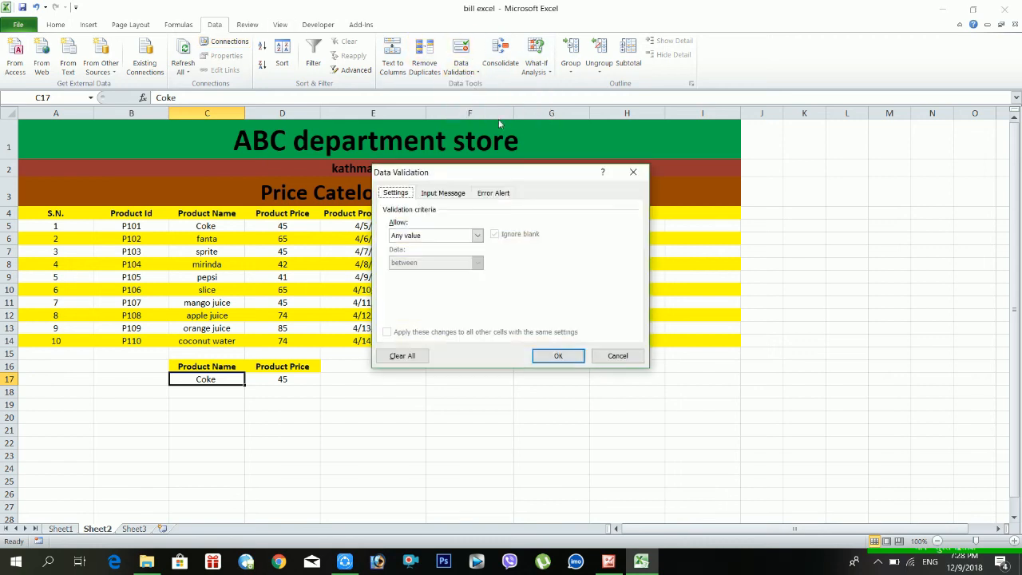
click(477, 235)
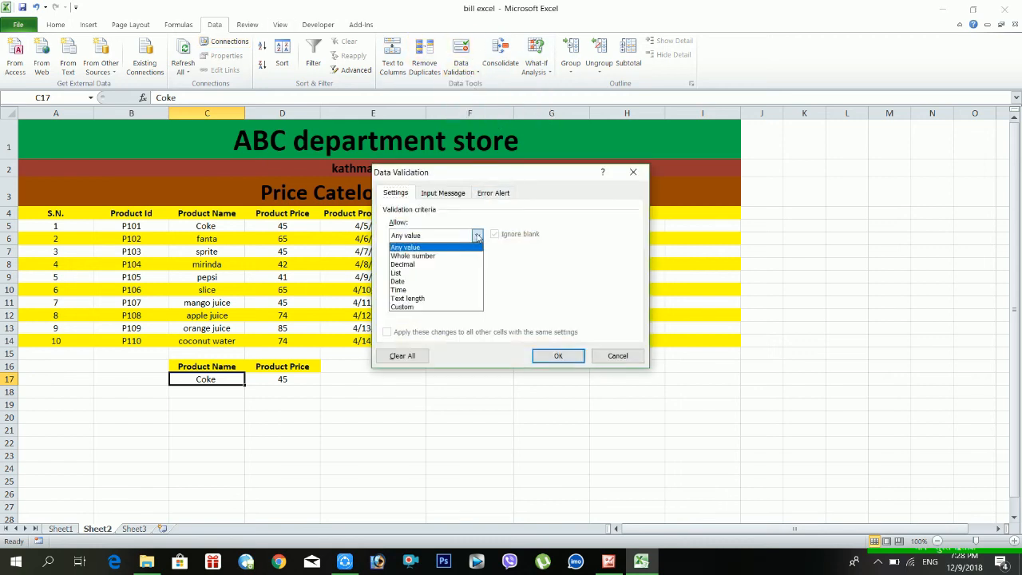
click(458, 278)
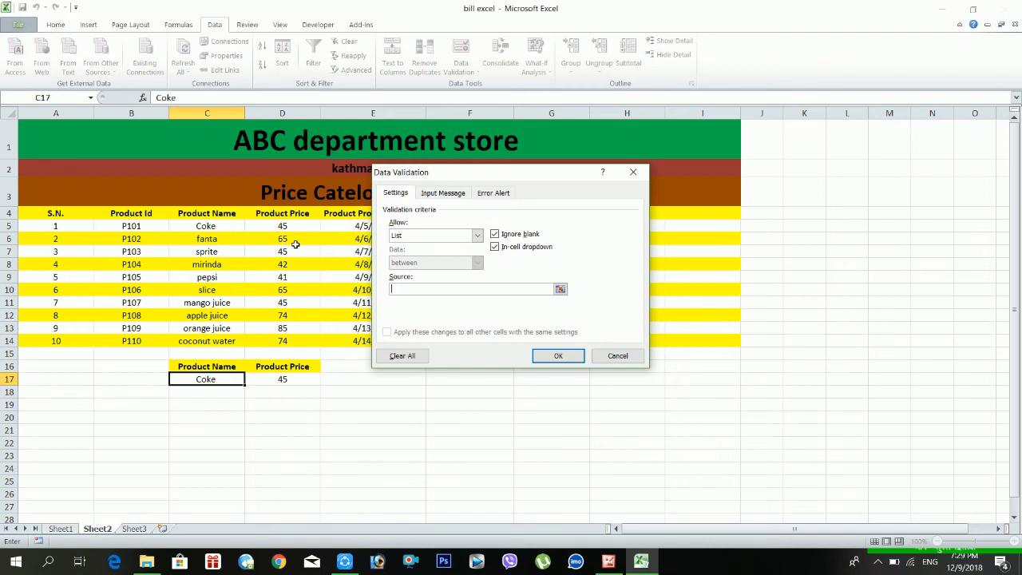
drag(220, 240, 233, 349)
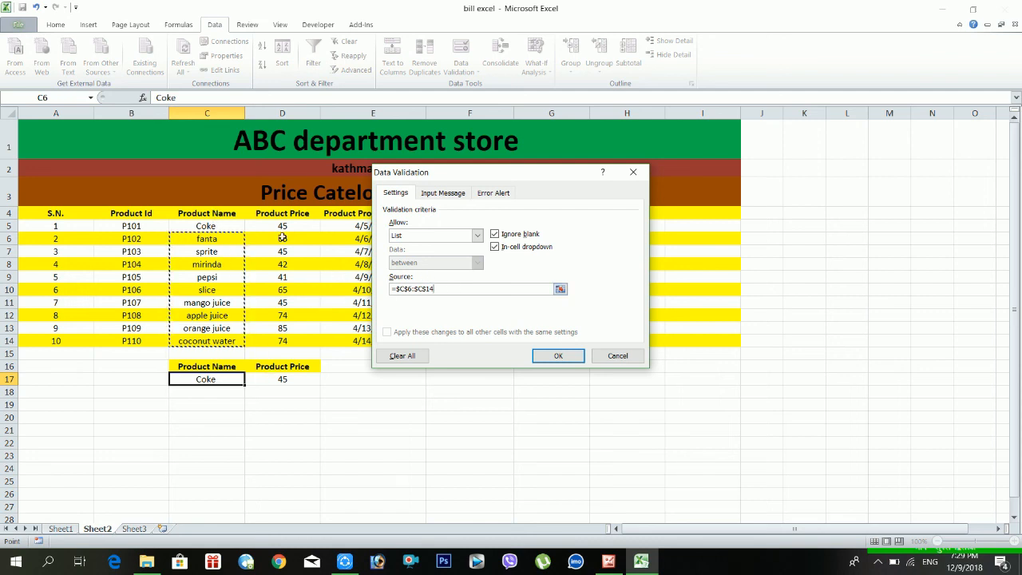
drag(221, 228, 230, 341)
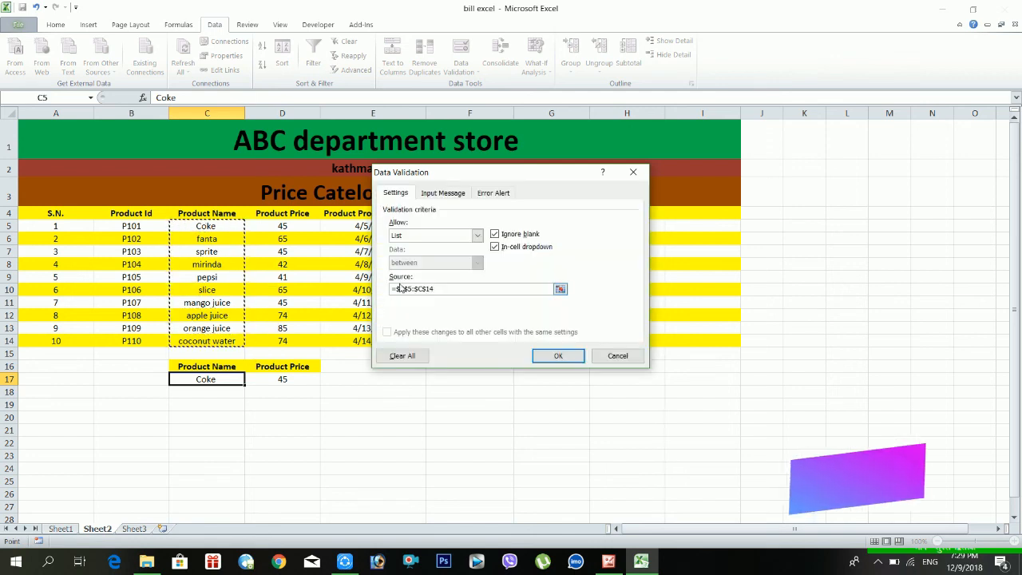
click(553, 357)
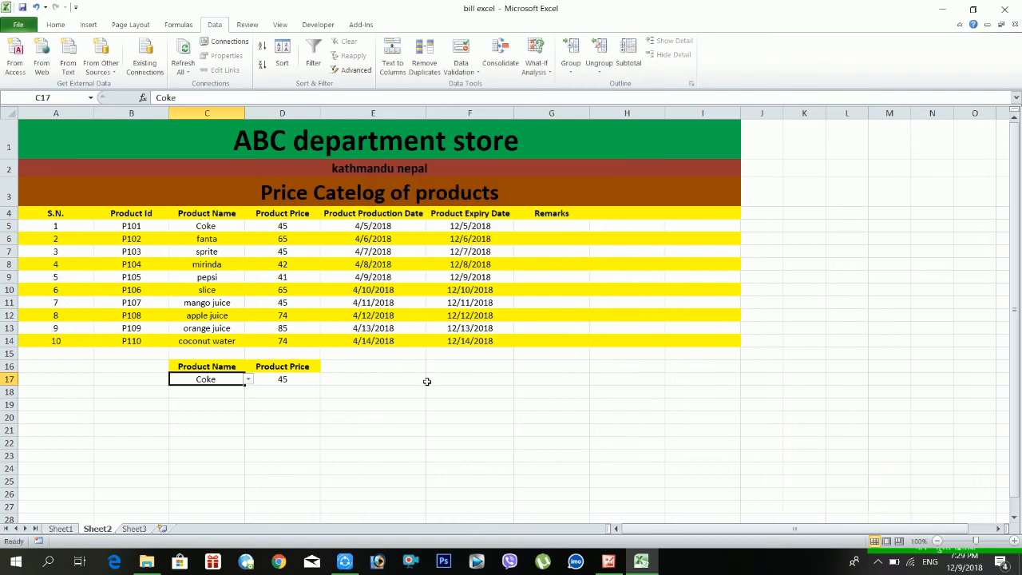
click(426, 381)
Test the product list in C17 by choosing pepsi, and finish with coconut water as the selected product
click(209, 385)
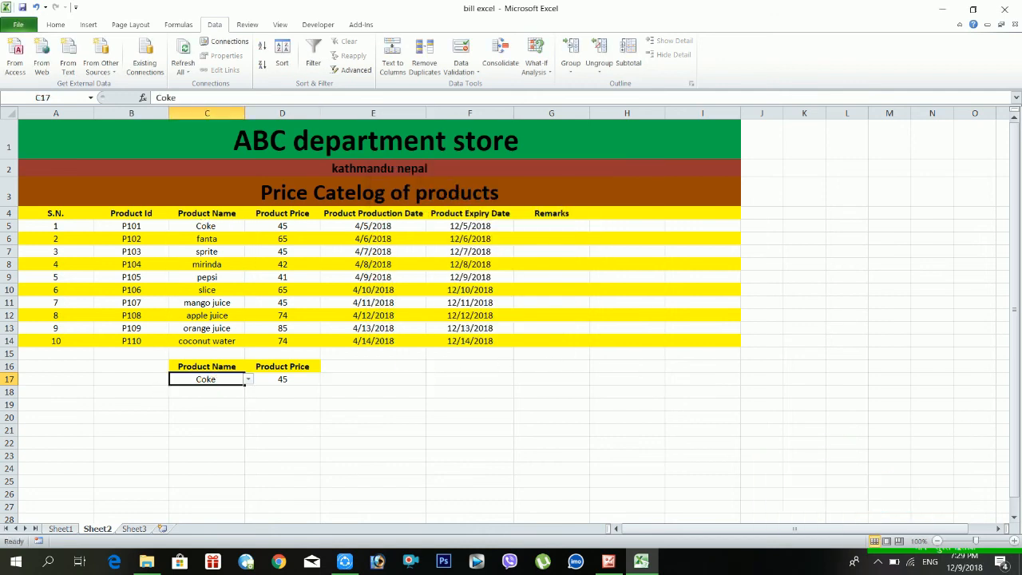
click(247, 380)
mouse_move(248, 405)
mouse_down()
mouse_move(247, 451)
mouse_move(250, 388)
mouse_up()
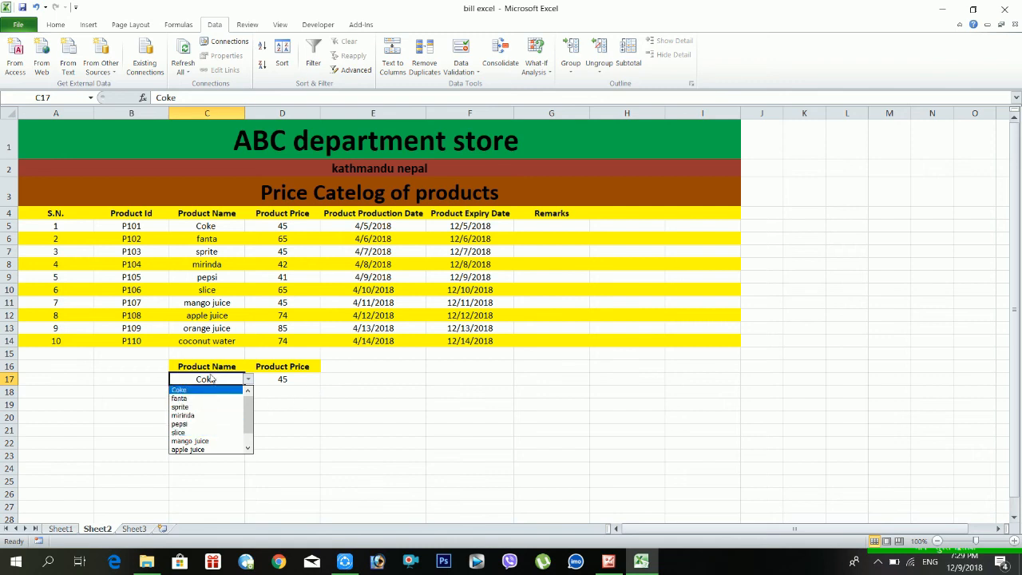
click(203, 427)
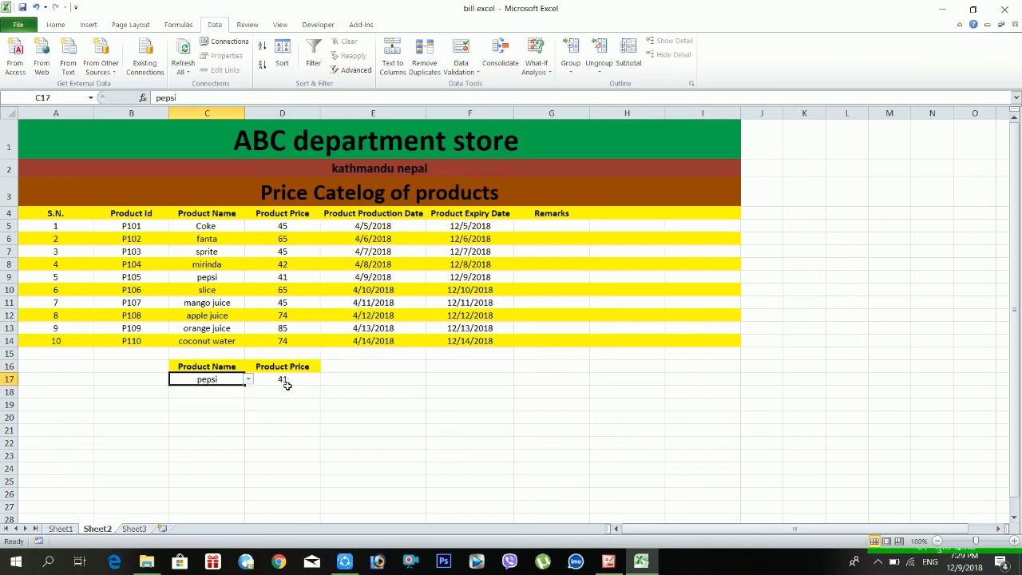
click(248, 381)
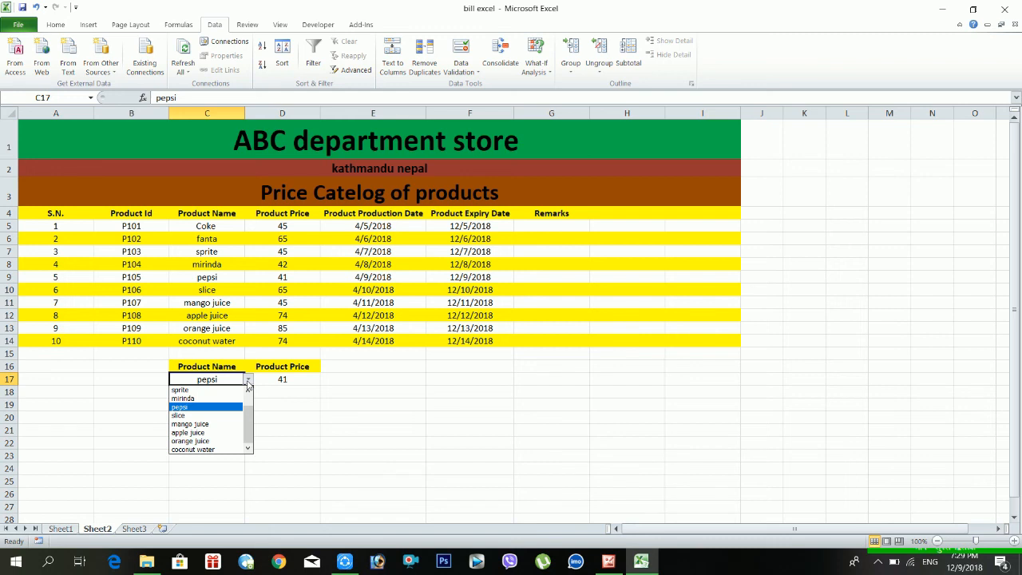
click(226, 449)
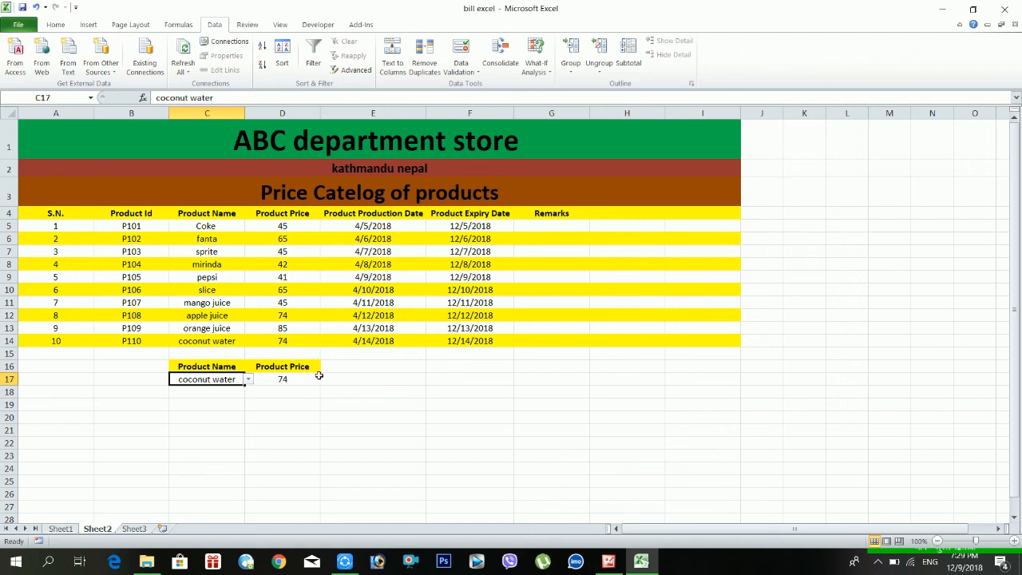
click(316, 389)
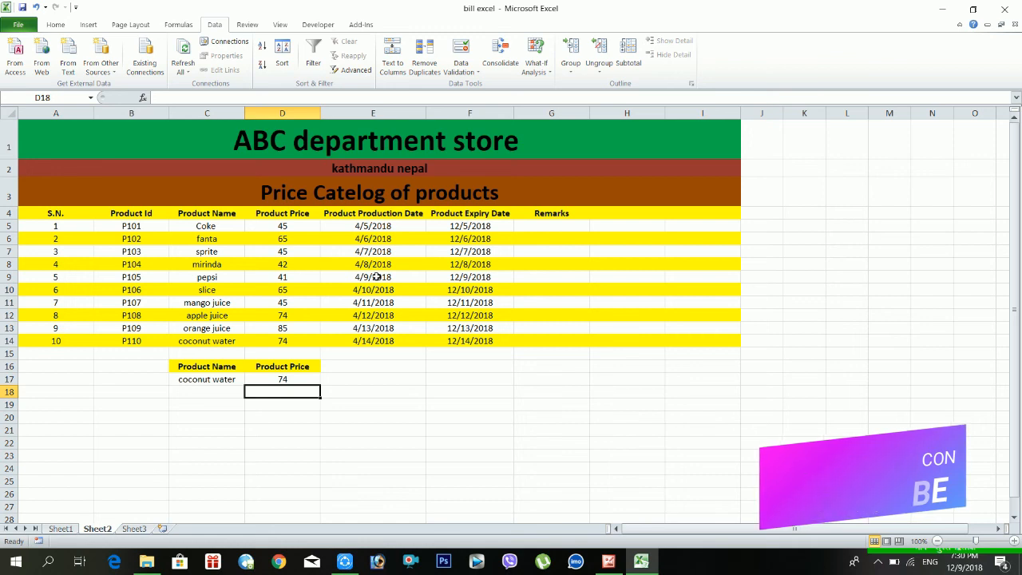
click(358, 380)
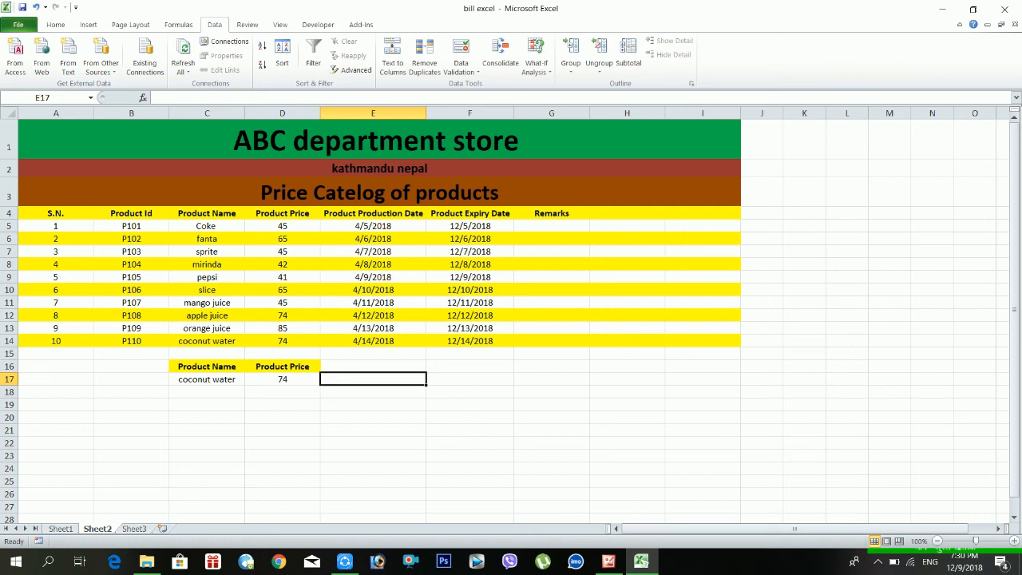
click(276, 390)
click(242, 387)
click(275, 380)
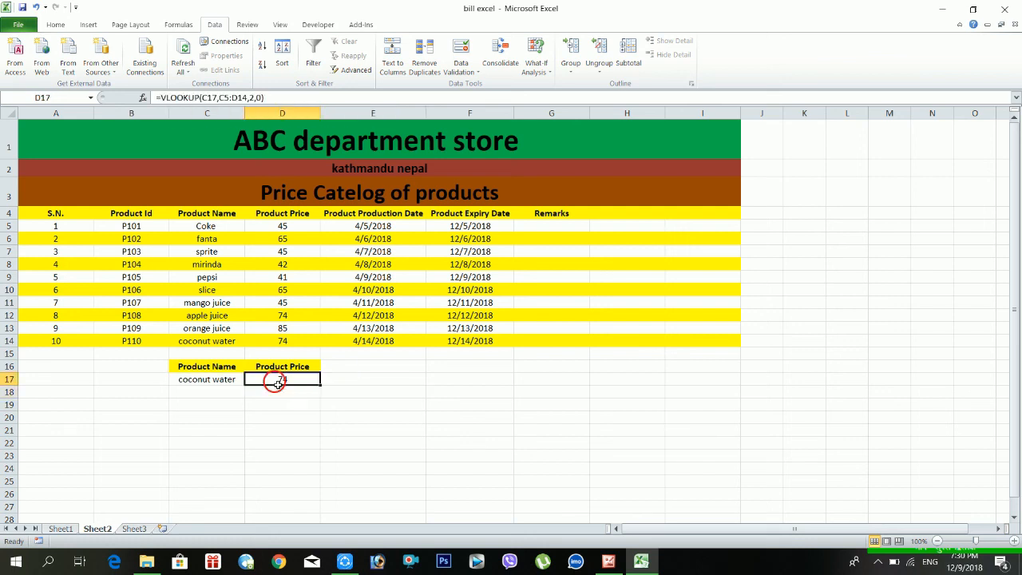
click(225, 407)
click(223, 382)
click(276, 382)
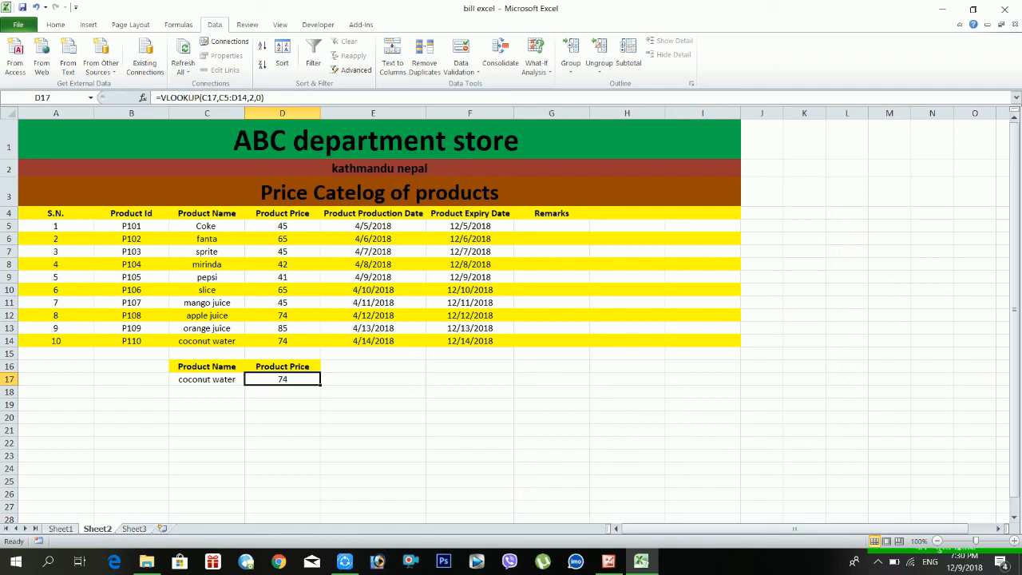
click(222, 383)
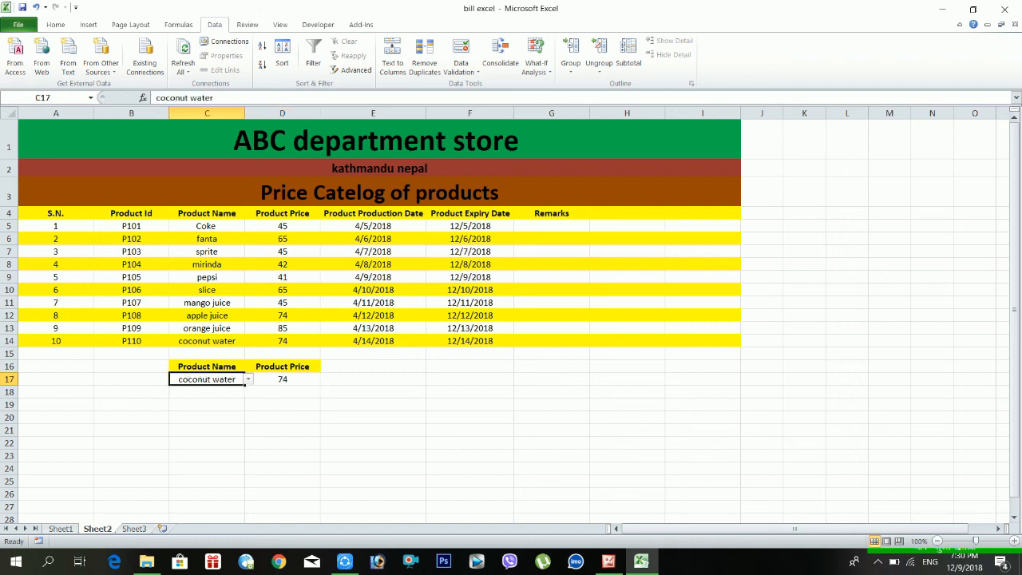
click(297, 382)
click(214, 382)
click(277, 383)
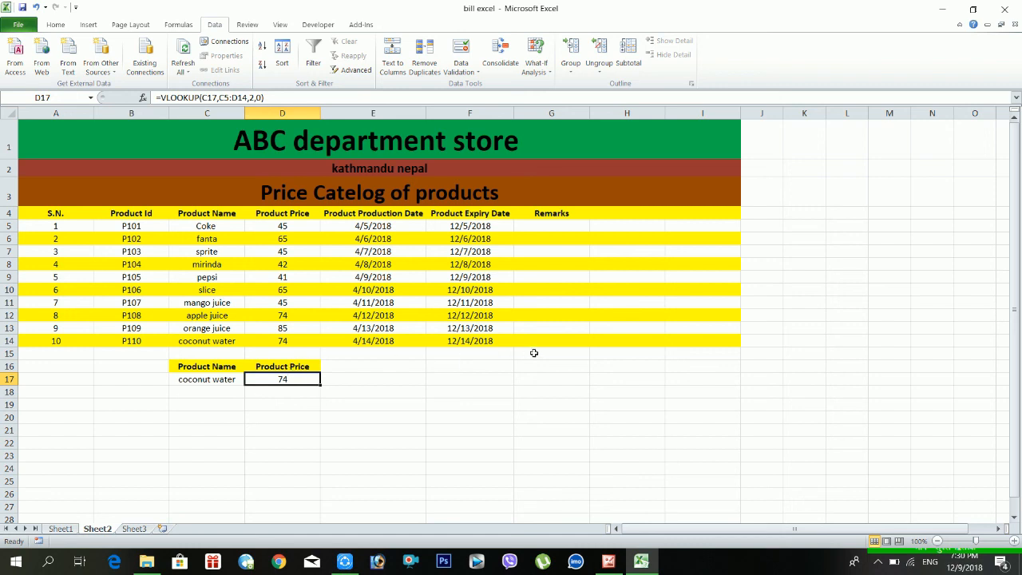
click(558, 382)
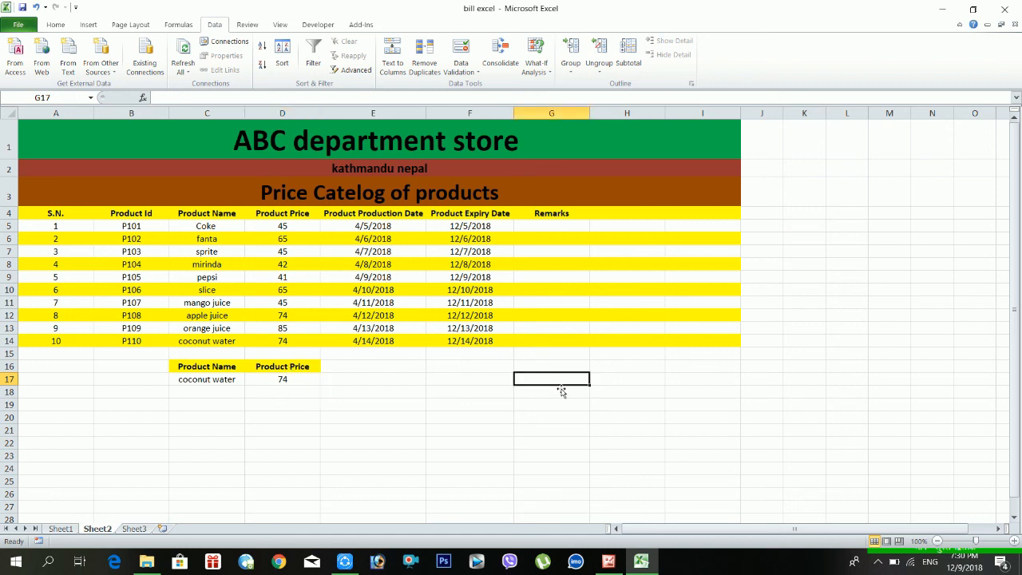